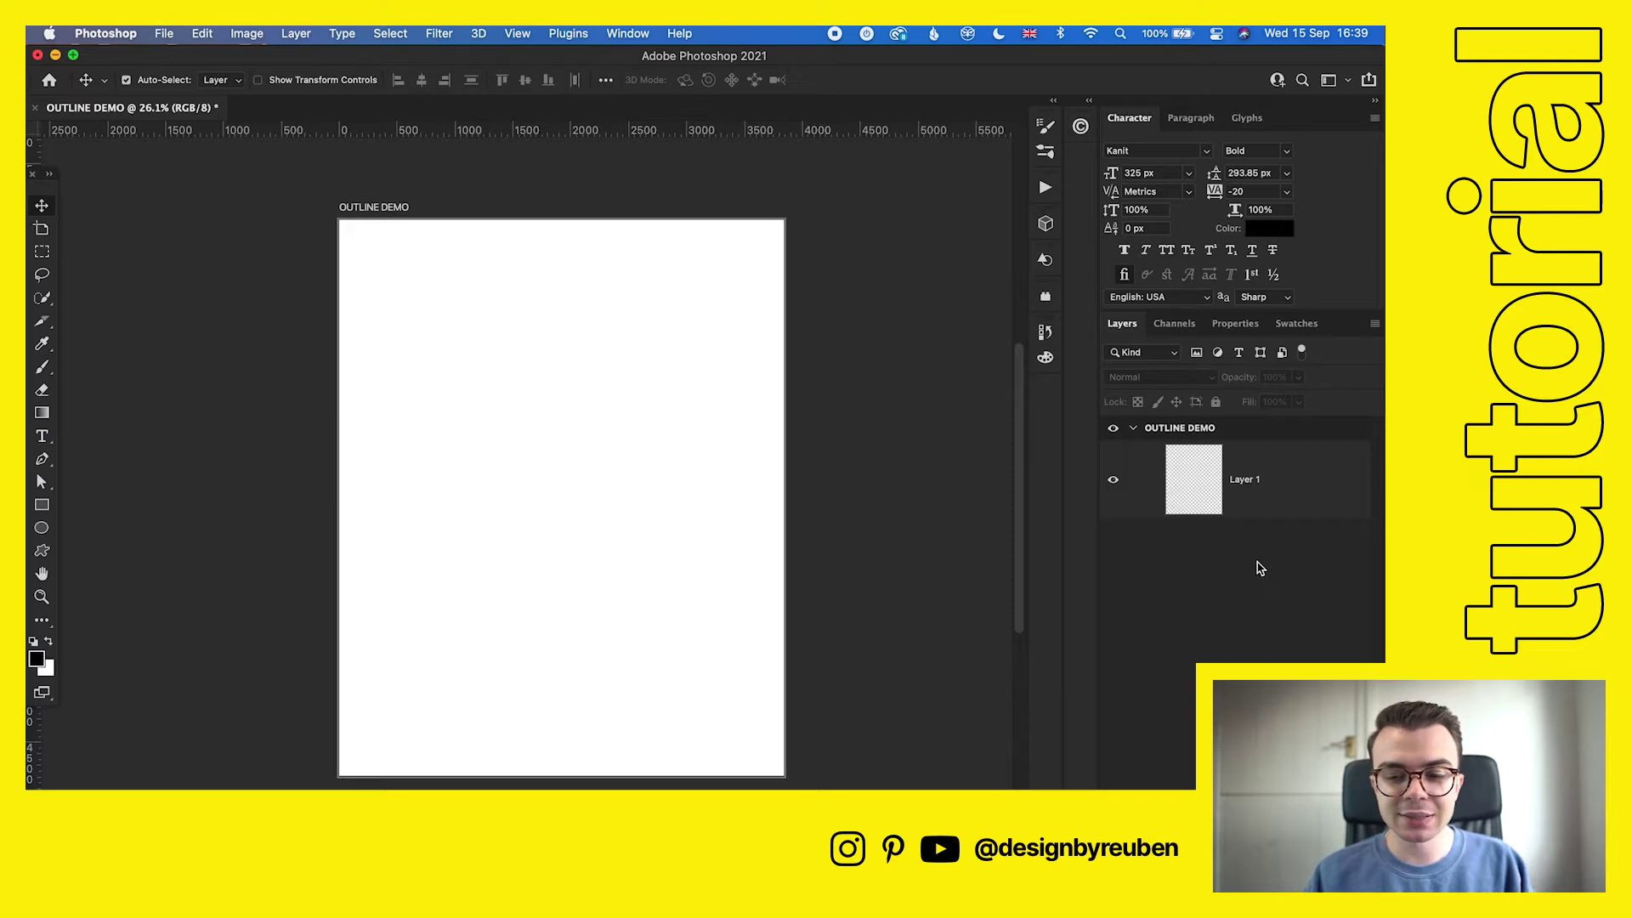
# Step: Add a text layer reading TEST on the artboard
pyautogui.press('t')
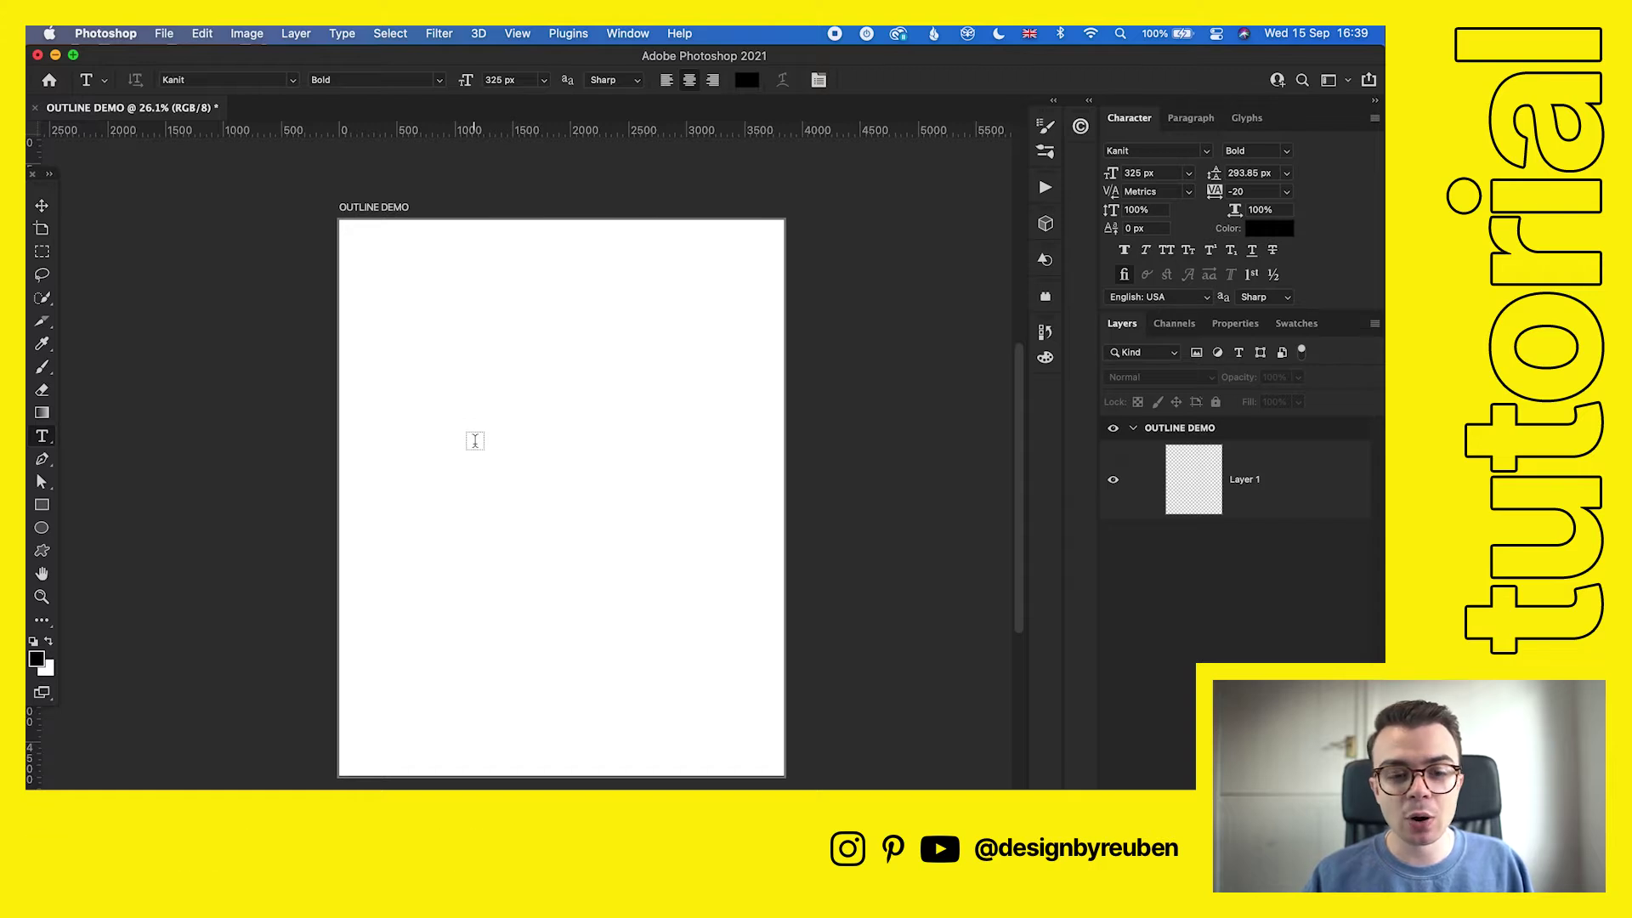
pyautogui.click(476, 440)
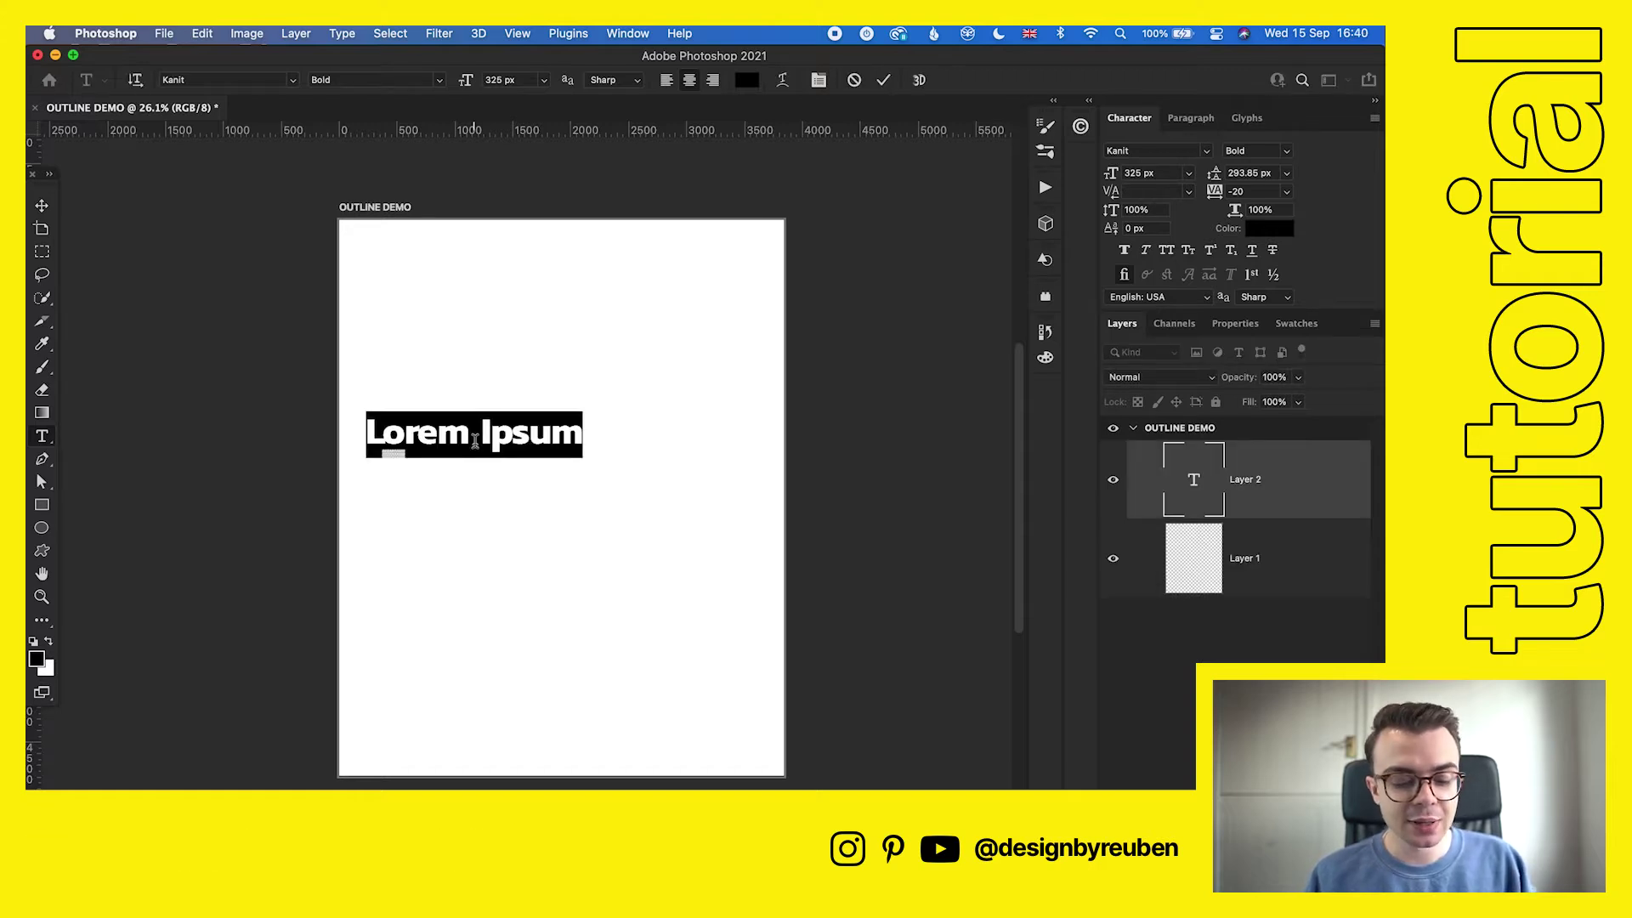
pyautogui.write('TEST')
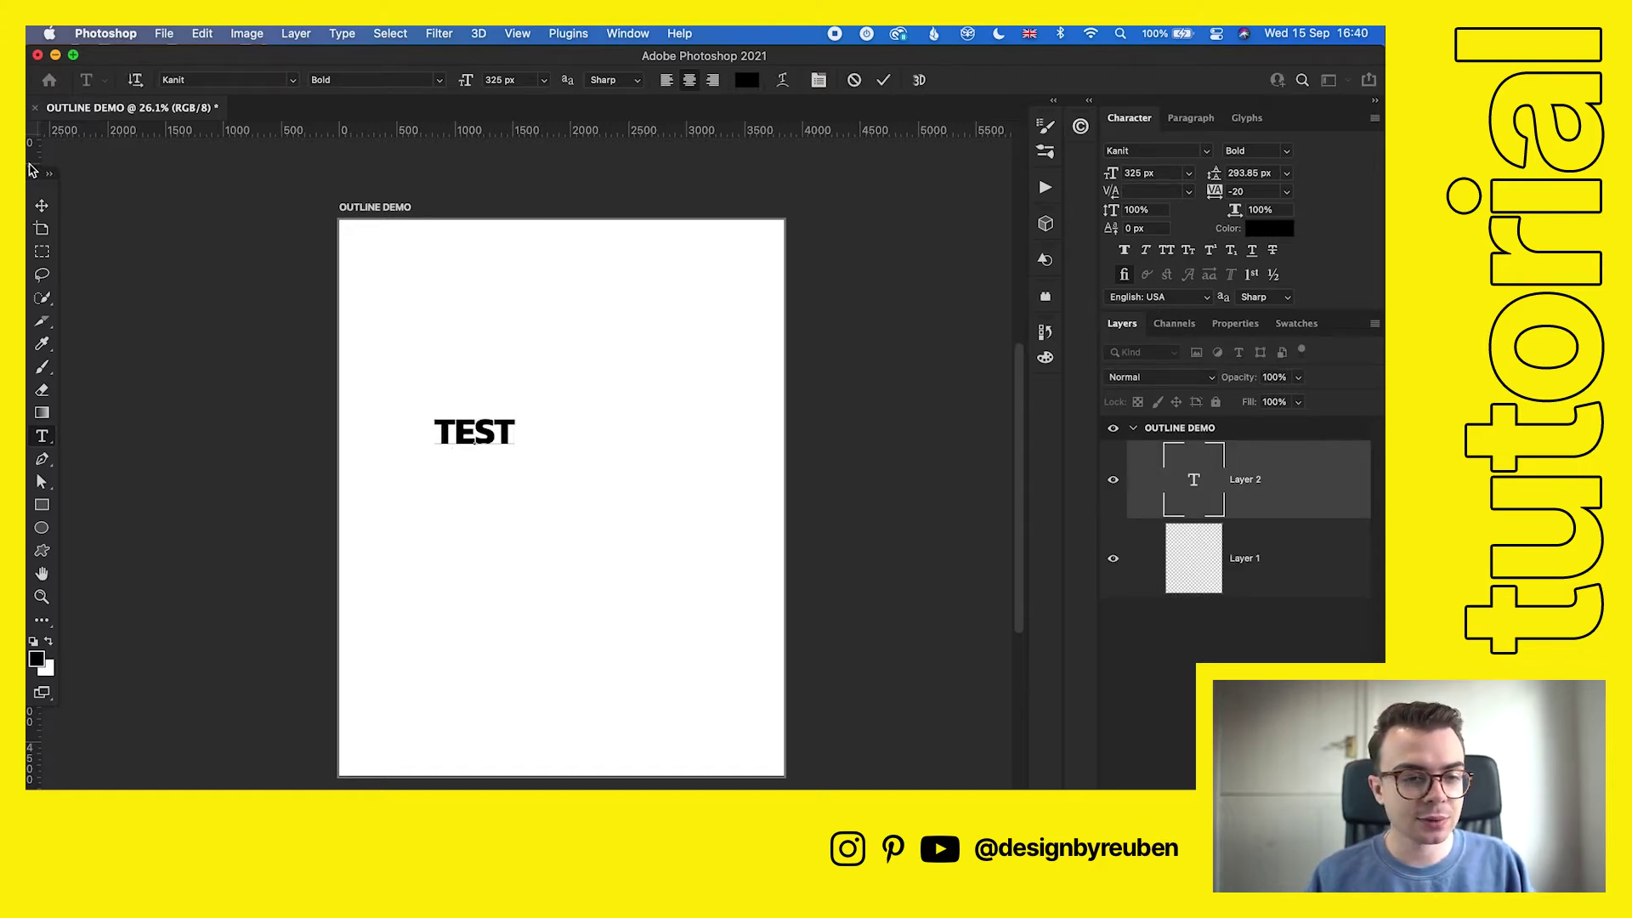
pyautogui.click(41, 206)
# Step: Scale TEST up about 341% then 122%, centring it horizontally and vertically on the artboard
pyautogui.press('super+t')
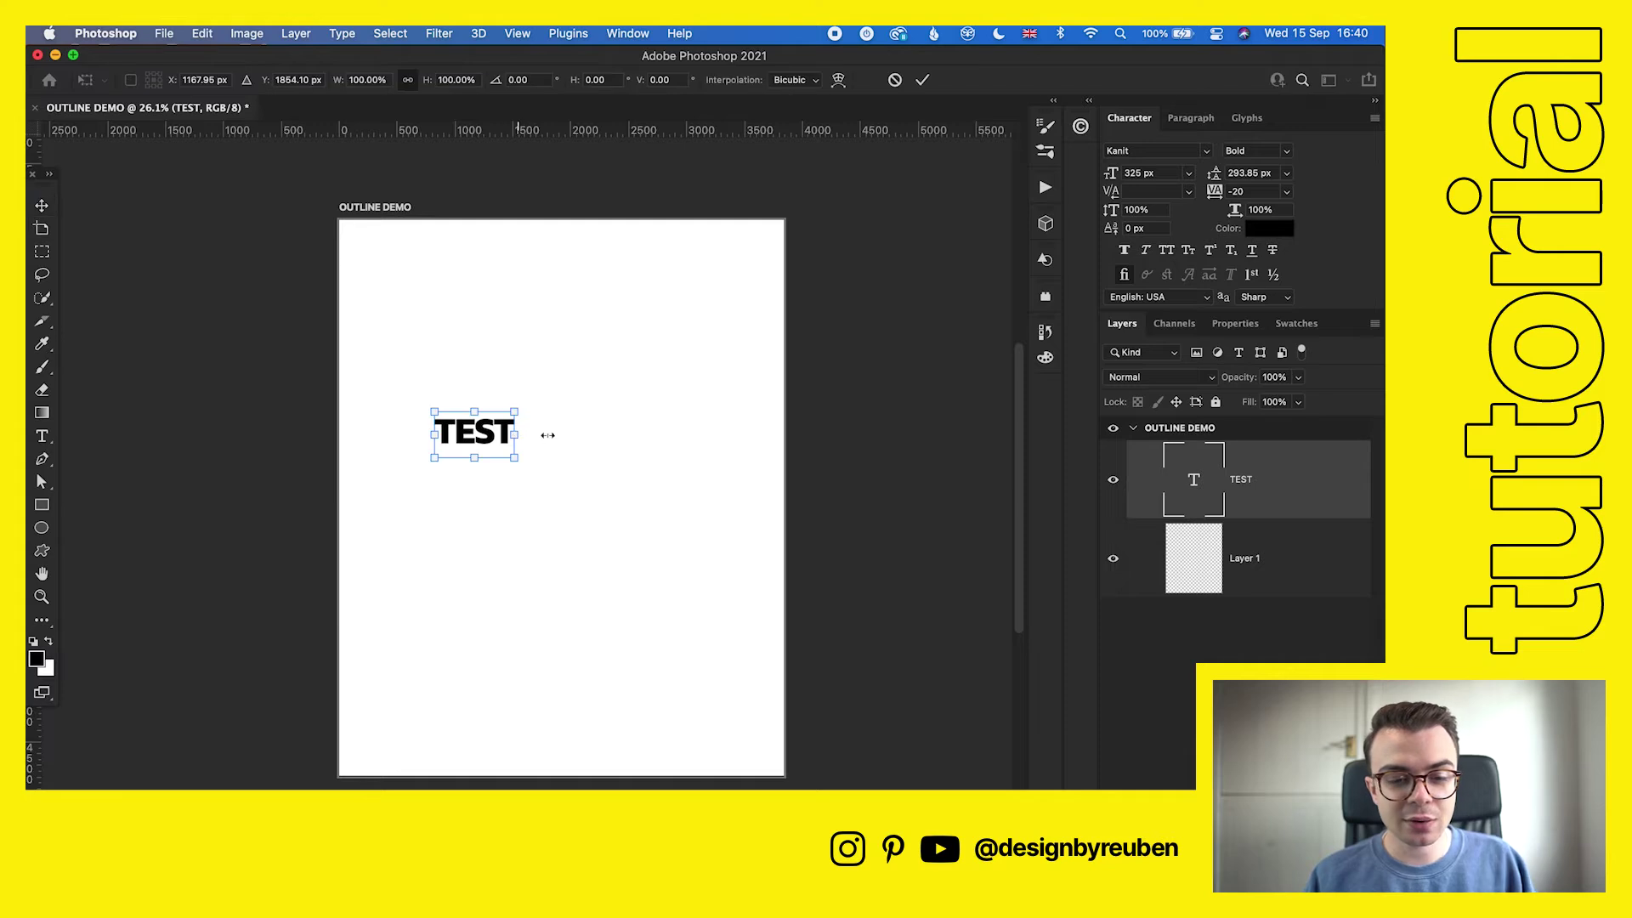
pyautogui.moveTo(603, 435); pyautogui.dragTo(719, 406)
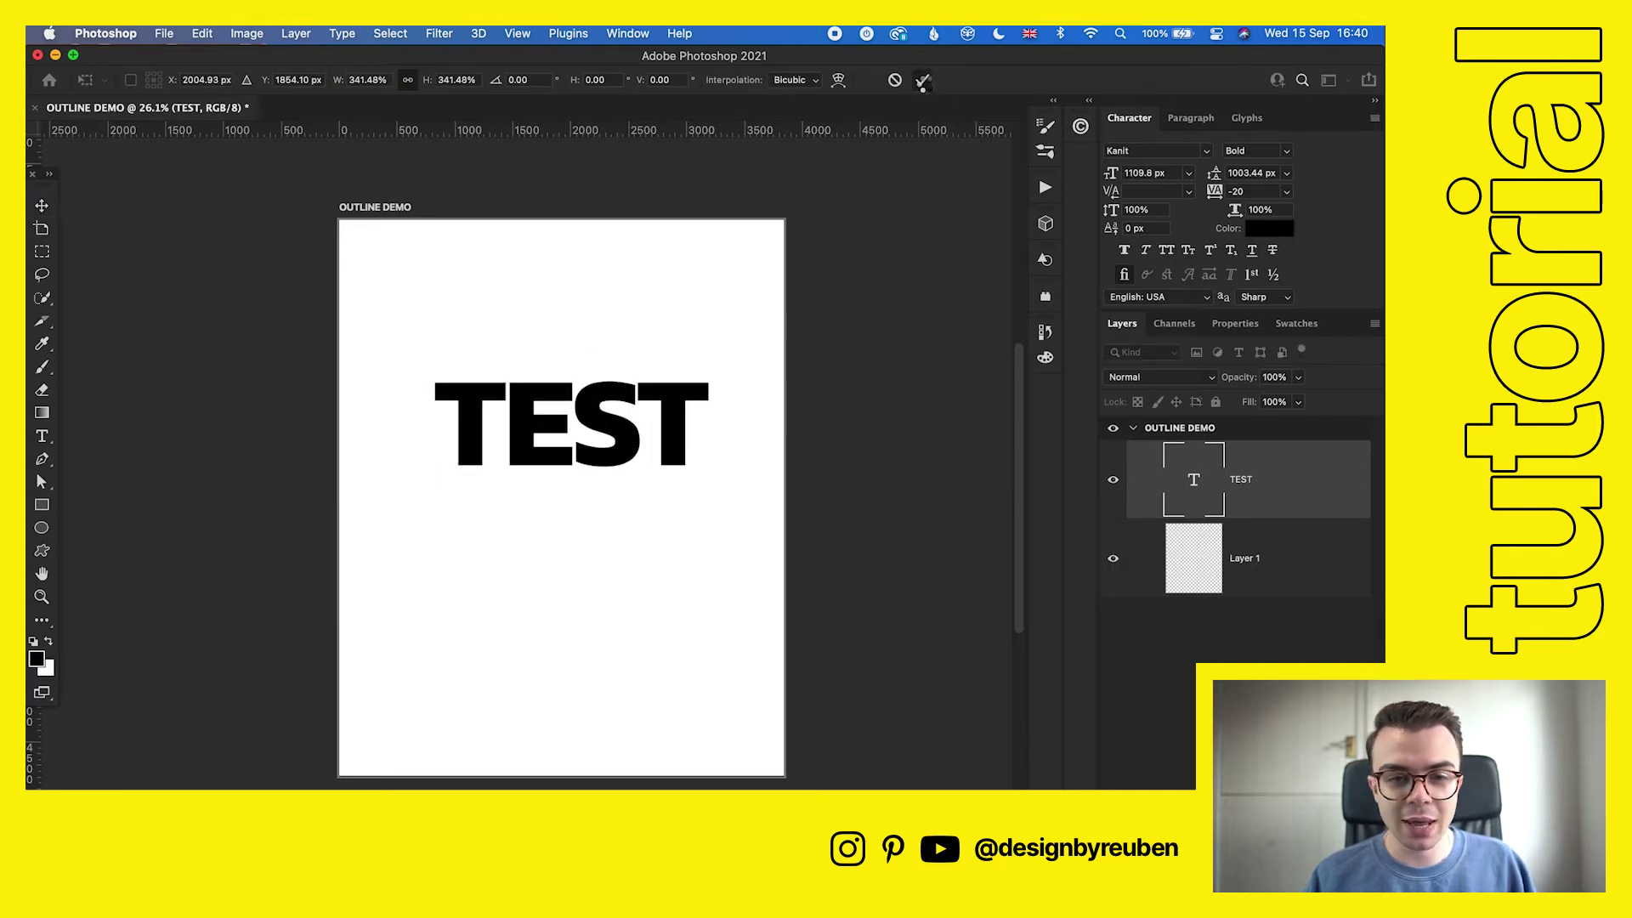
pyautogui.press('Return')
pyautogui.click(421, 80)
pyautogui.click(526, 80)
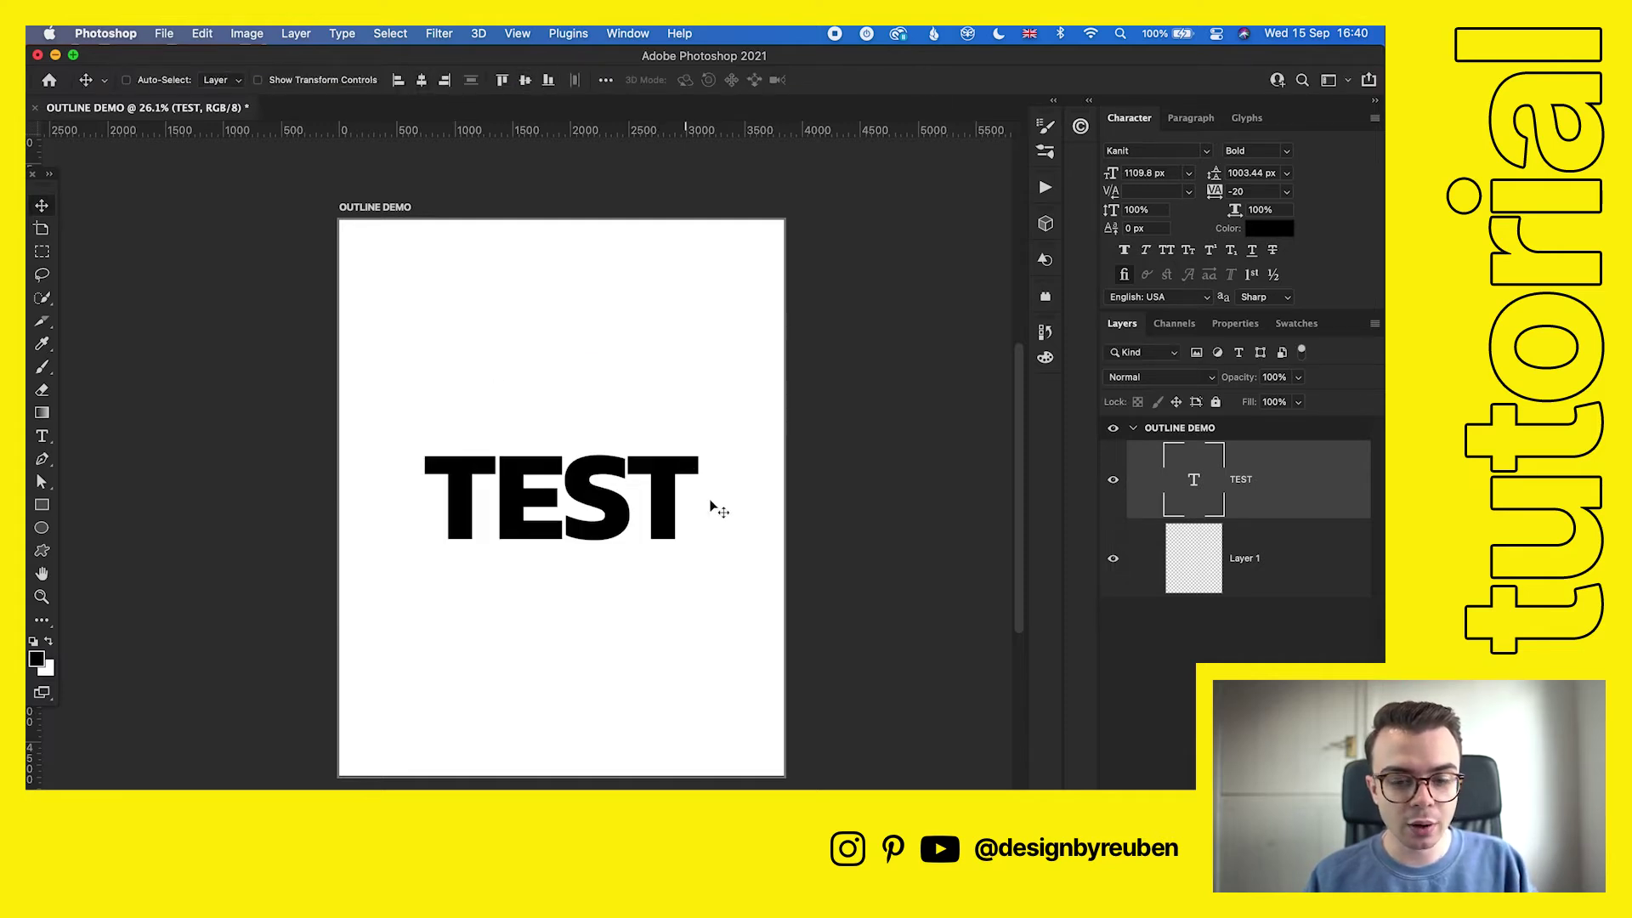
pyautogui.press('super+t')
pyautogui.moveTo(742, 513); pyautogui.dragTo(740, 510)
pyautogui.click(920, 84)
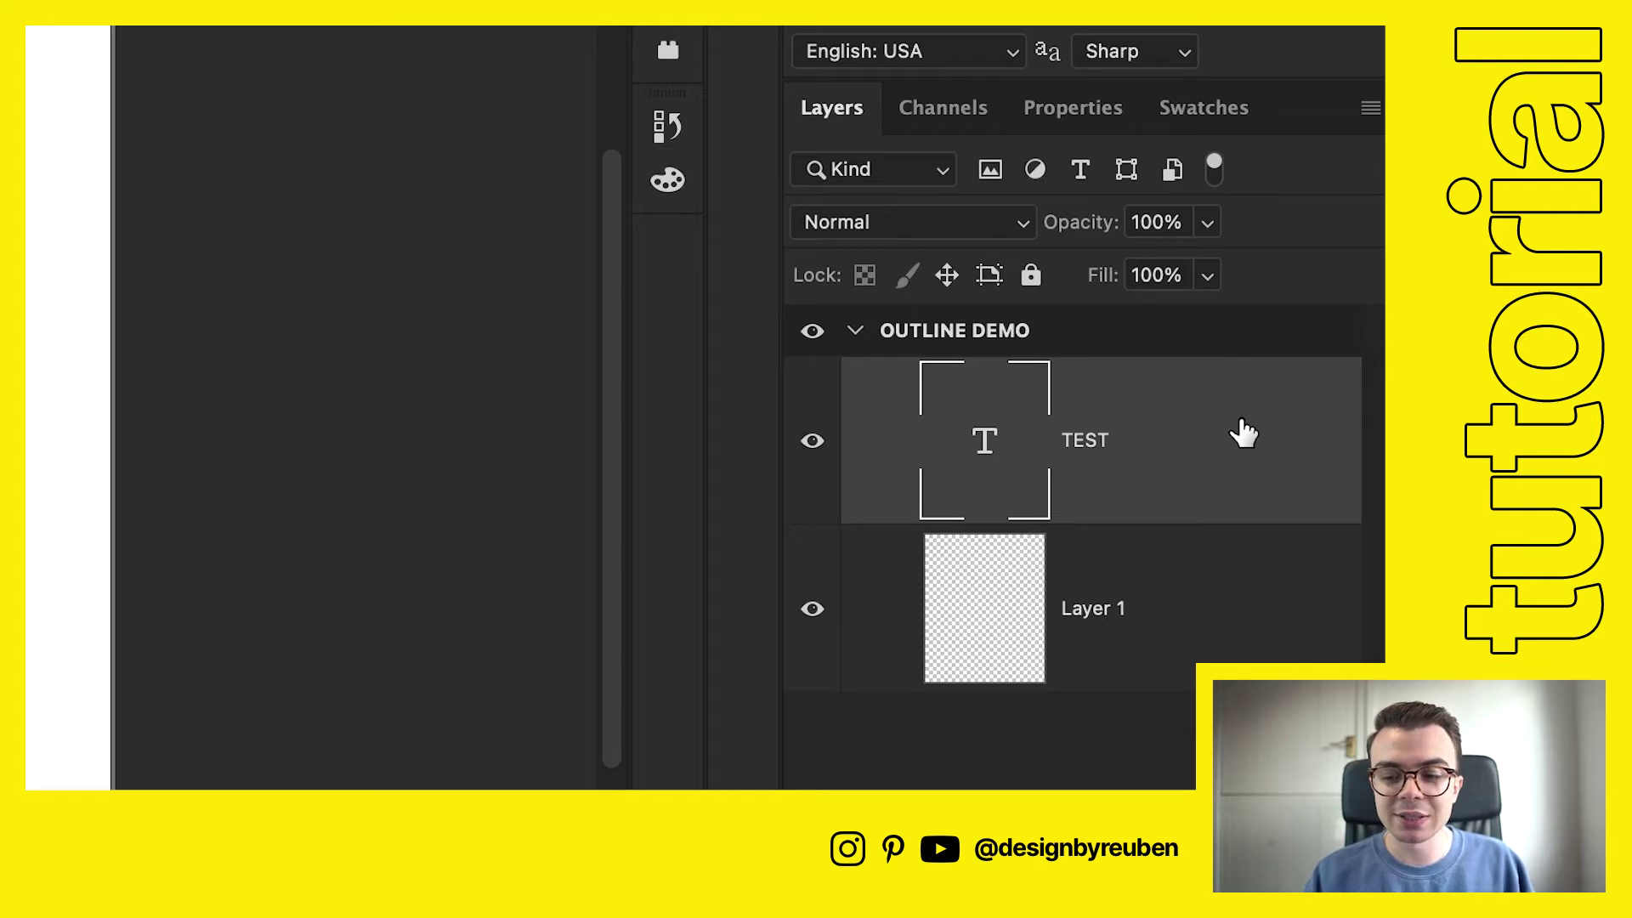
# Step: Give the TEST layer an 8 px Outside stroke with Normal blend mode
pyautogui.doubleClick(1227, 452)
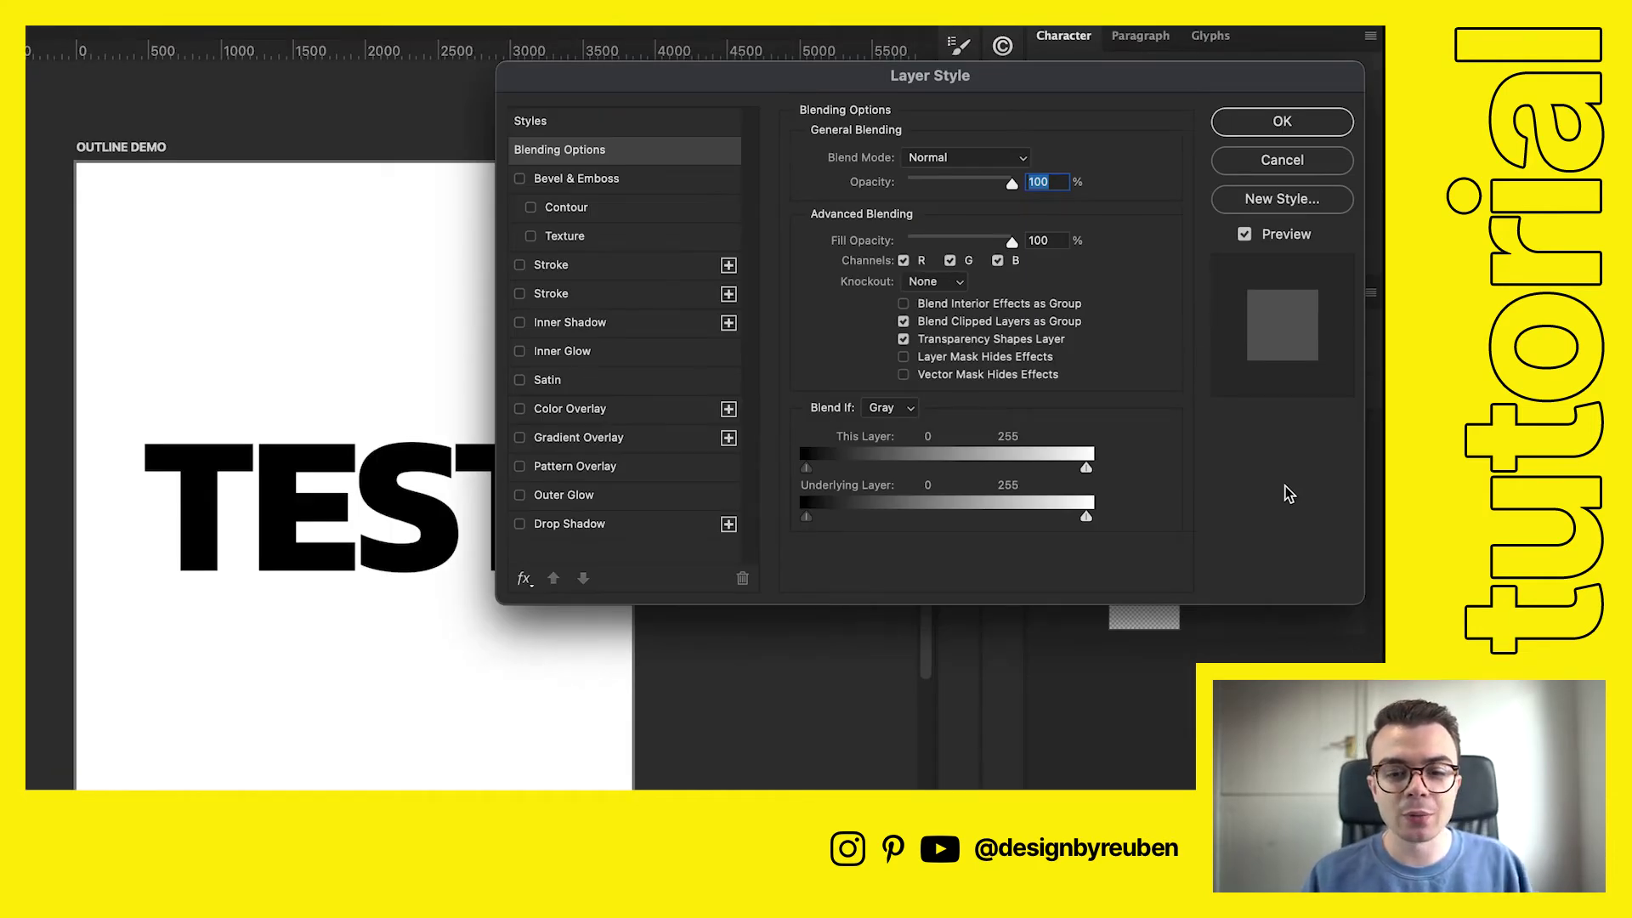
pyautogui.click(520, 266)
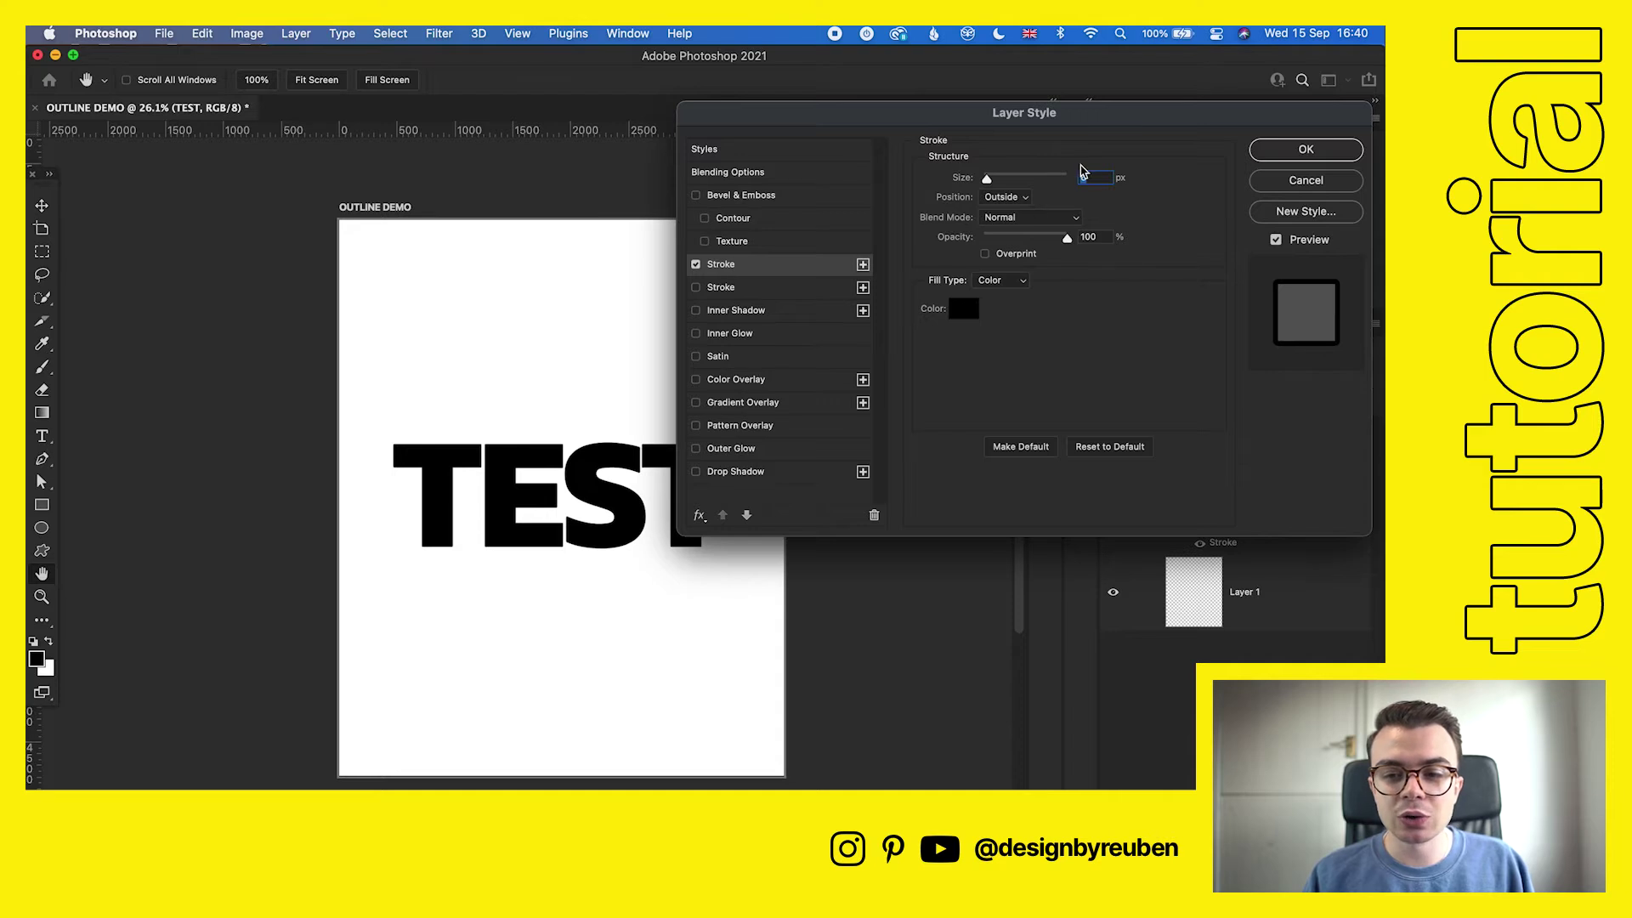
pyautogui.moveTo(1018, 181); pyautogui.dragTo(986, 183)
pyautogui.click(1011, 200)
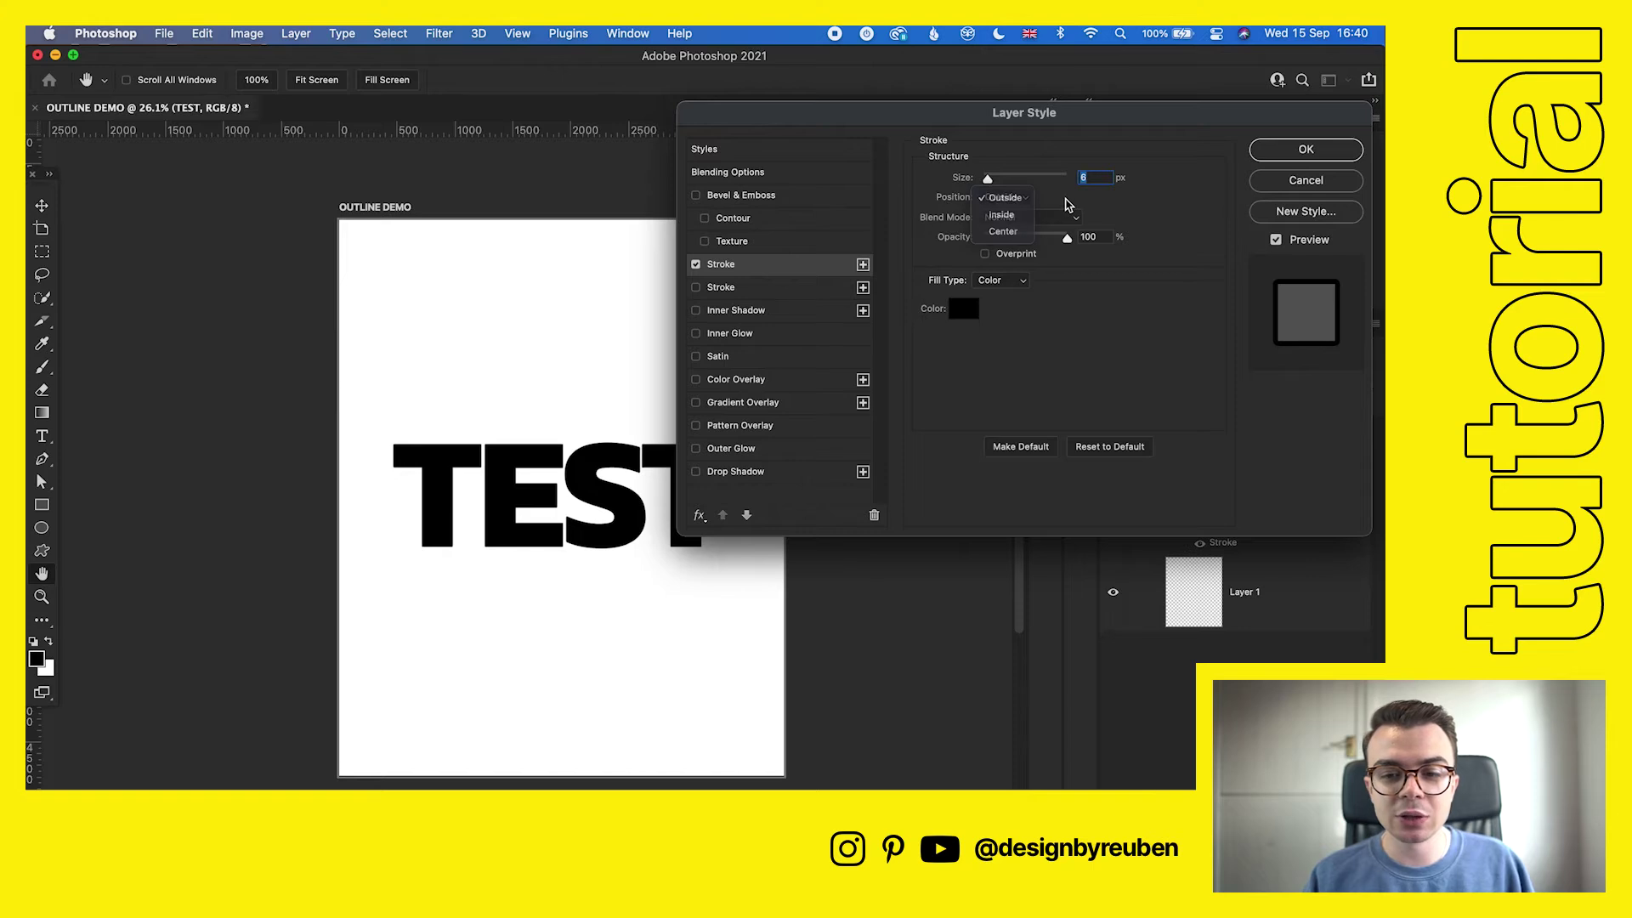
pyautogui.click(1063, 205)
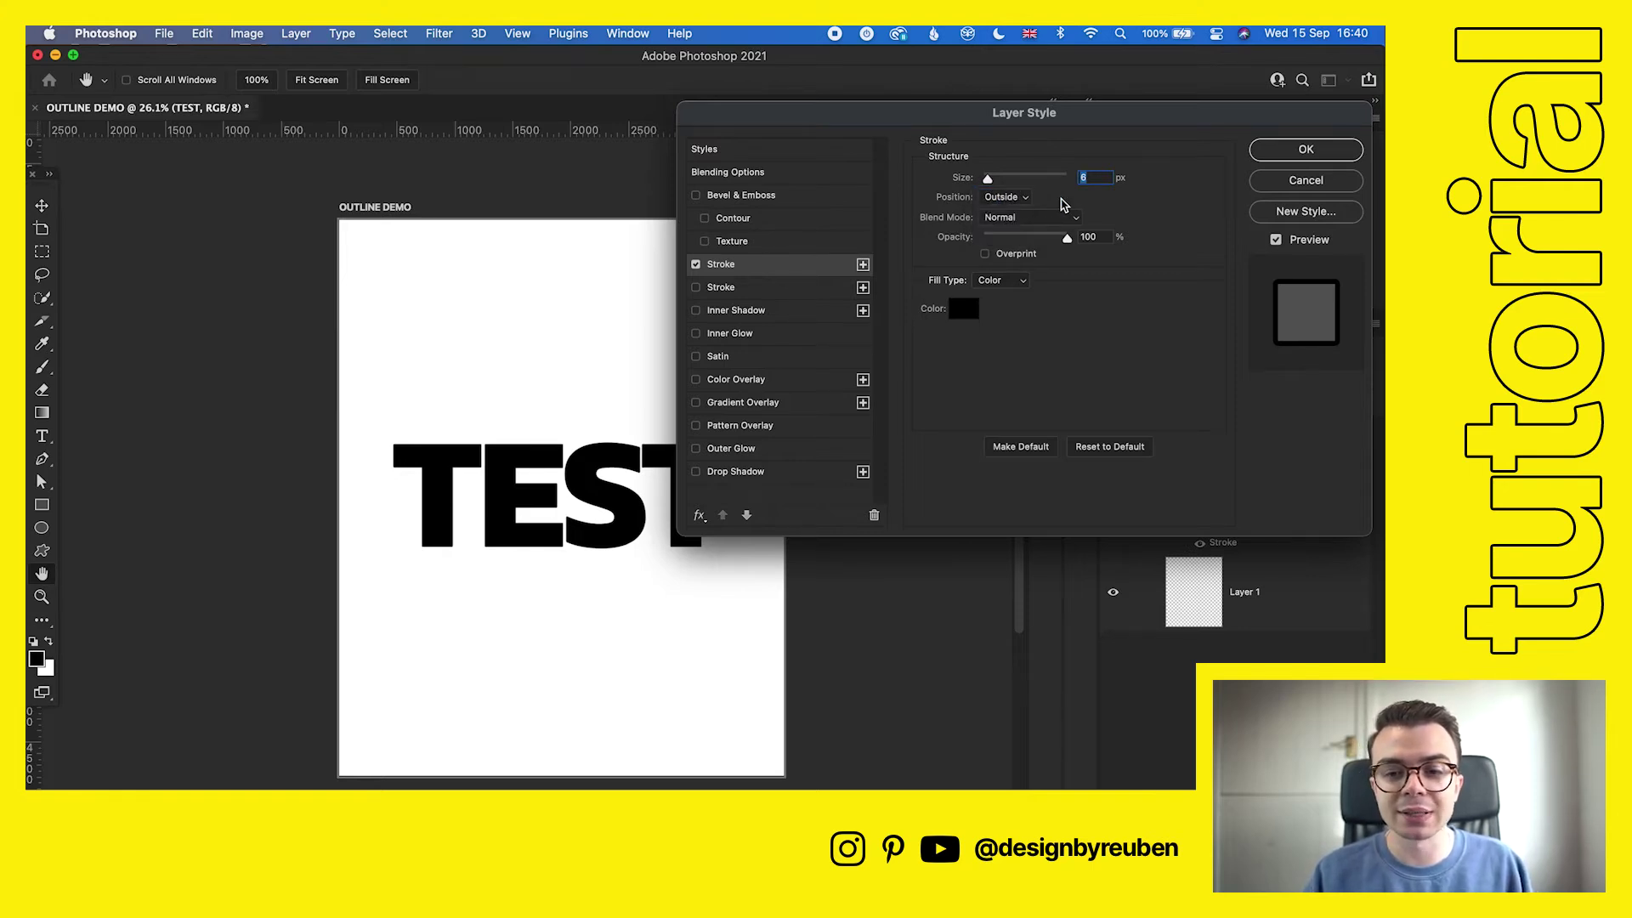
pyautogui.click(1015, 217)
pyautogui.click(1013, 220)
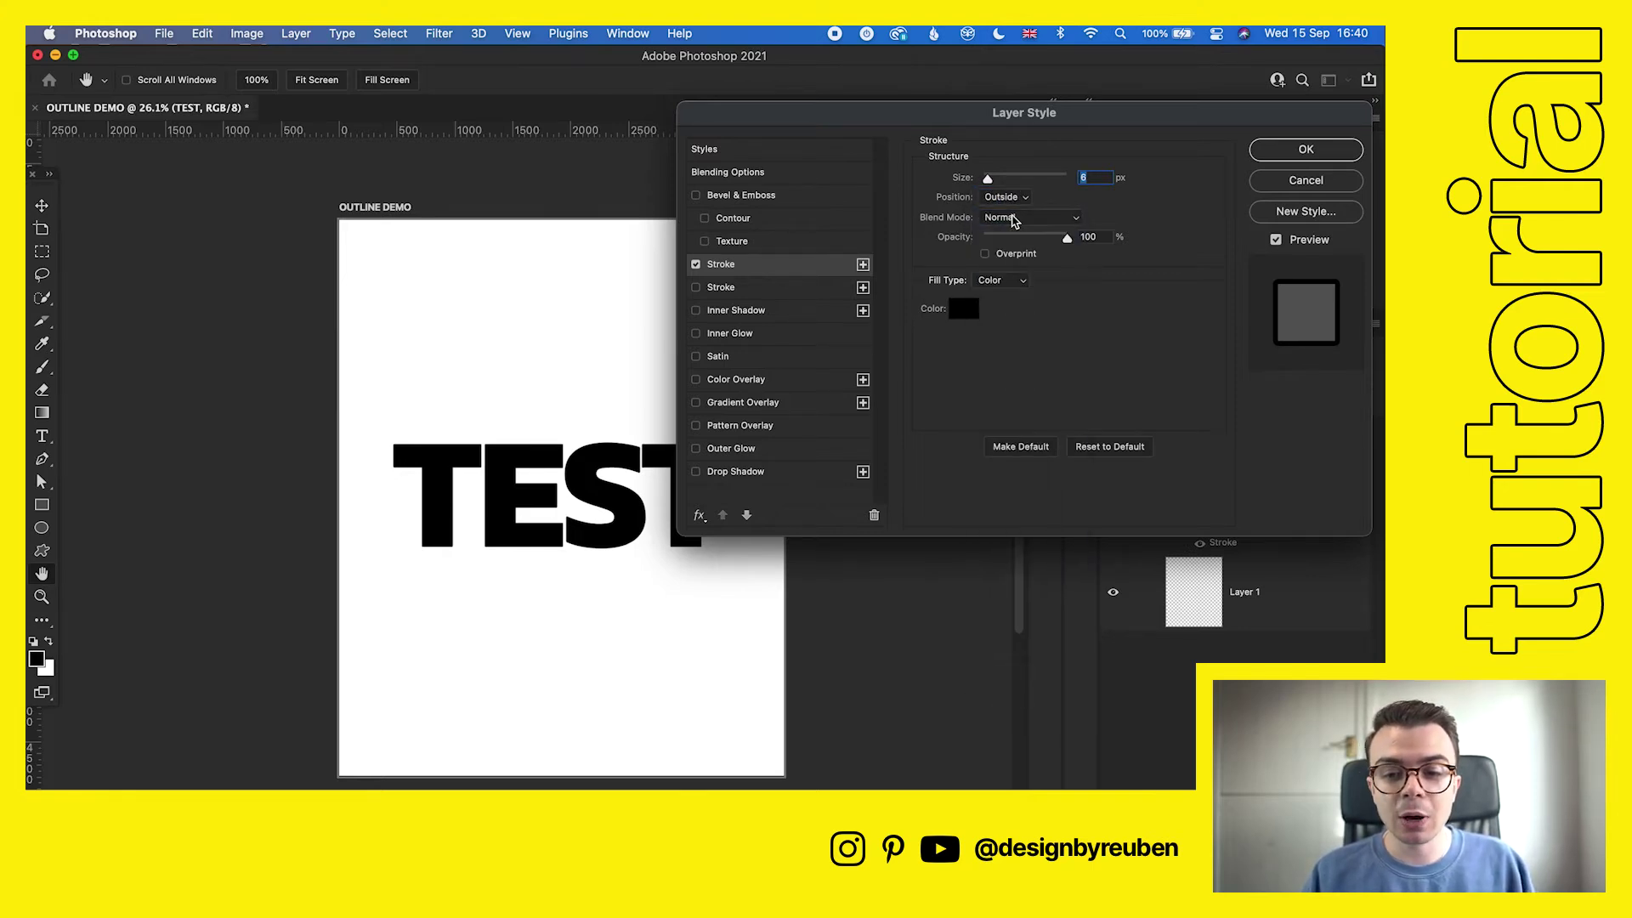
pyautogui.click(1281, 153)
pyautogui.click(1283, 652)
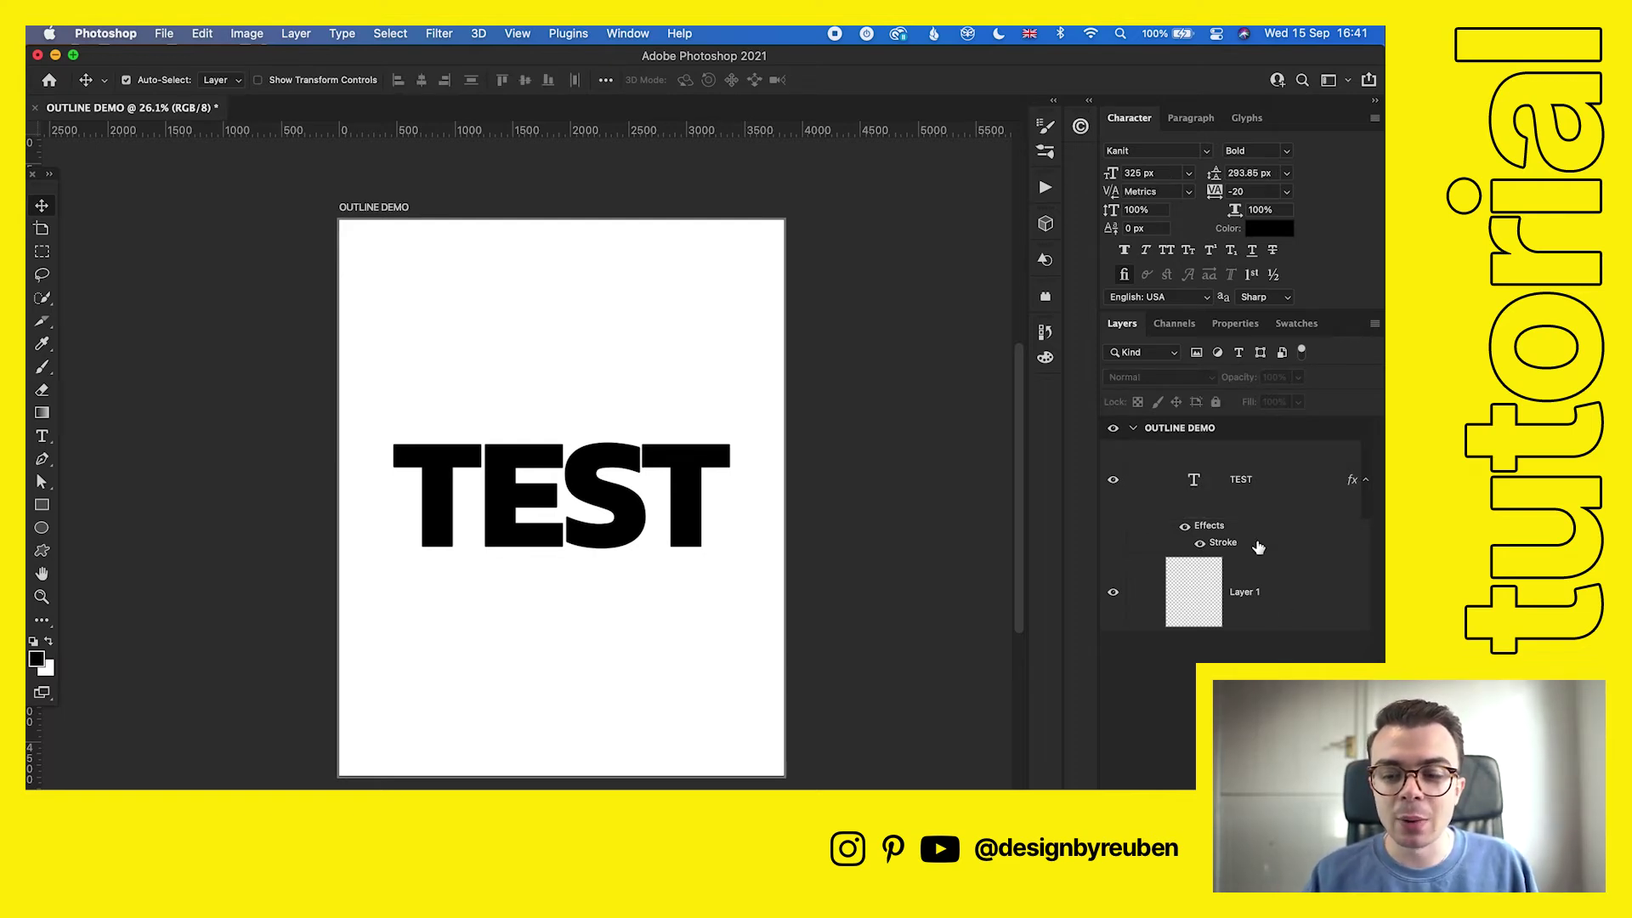
# Step: Lower the TEST layer's Fill to 0% so only its stroke outline remains
pyautogui.click(1257, 515)
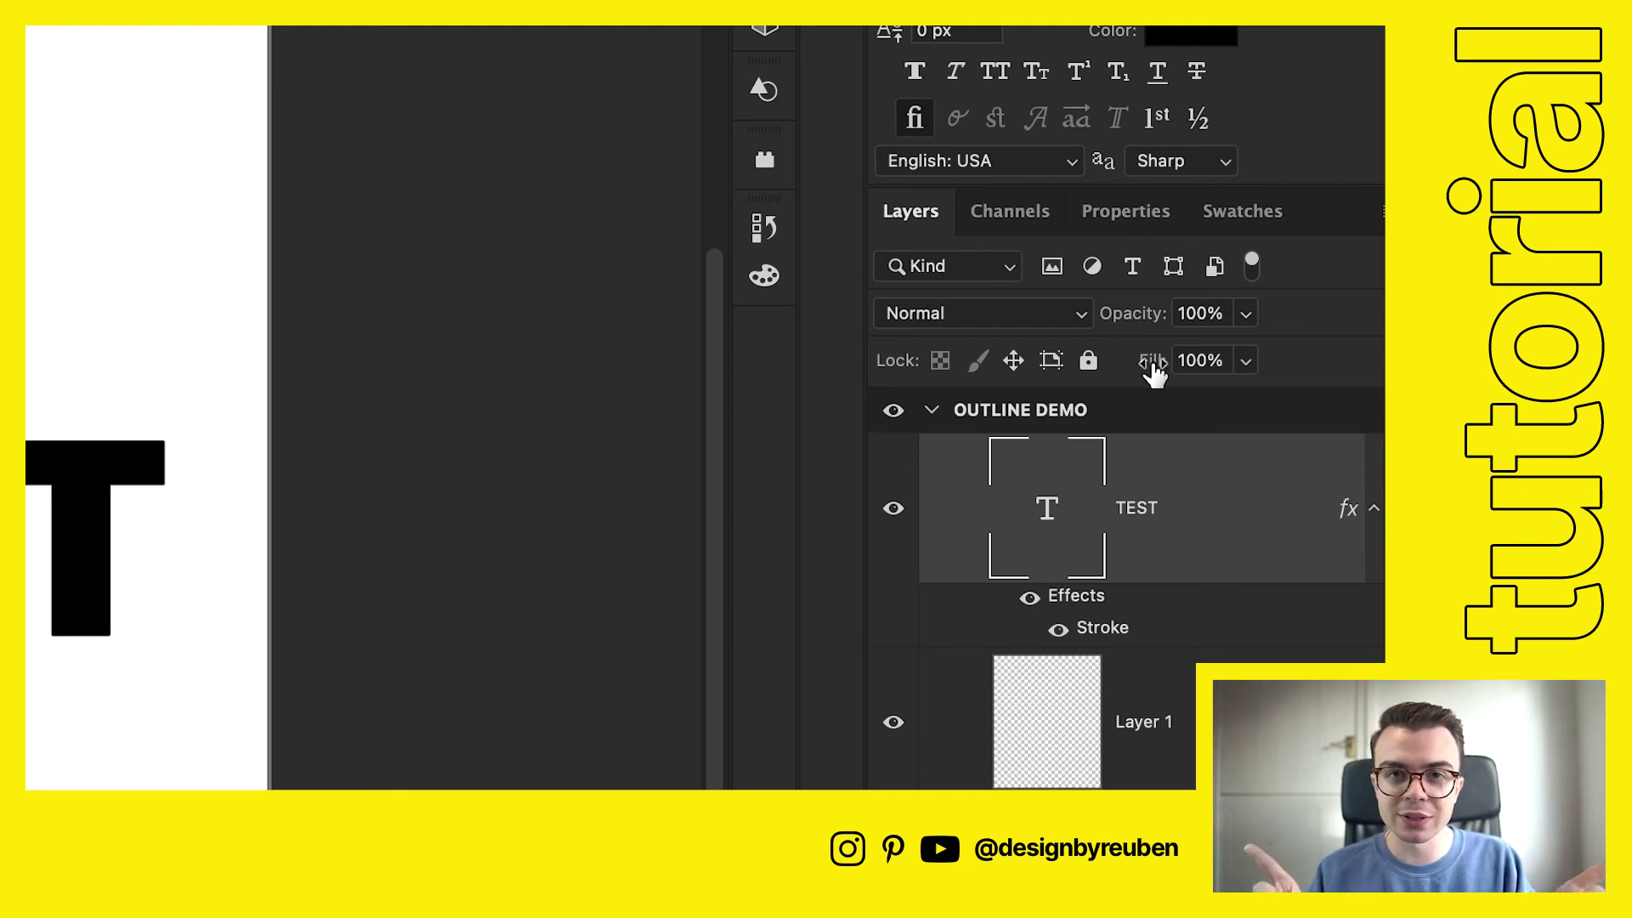
pyautogui.moveTo(1154, 371); pyautogui.dragTo(765, 350)
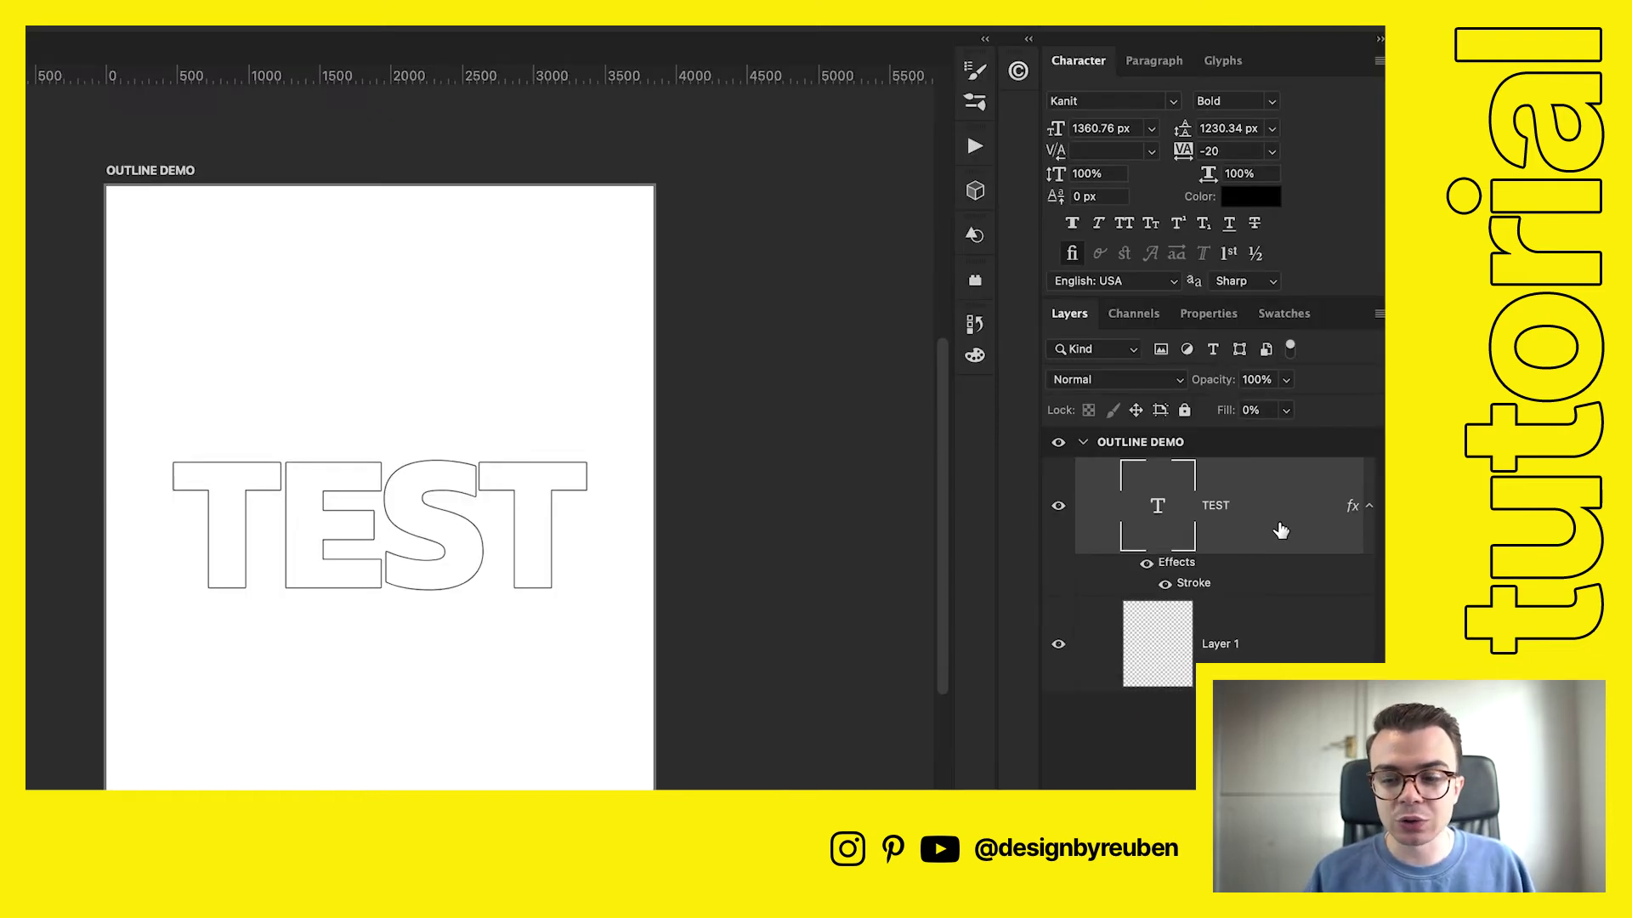
# Step: Set the stroke size to 10 px, trying Center position before keeping Outside
pyautogui.doubleClick(1199, 584)
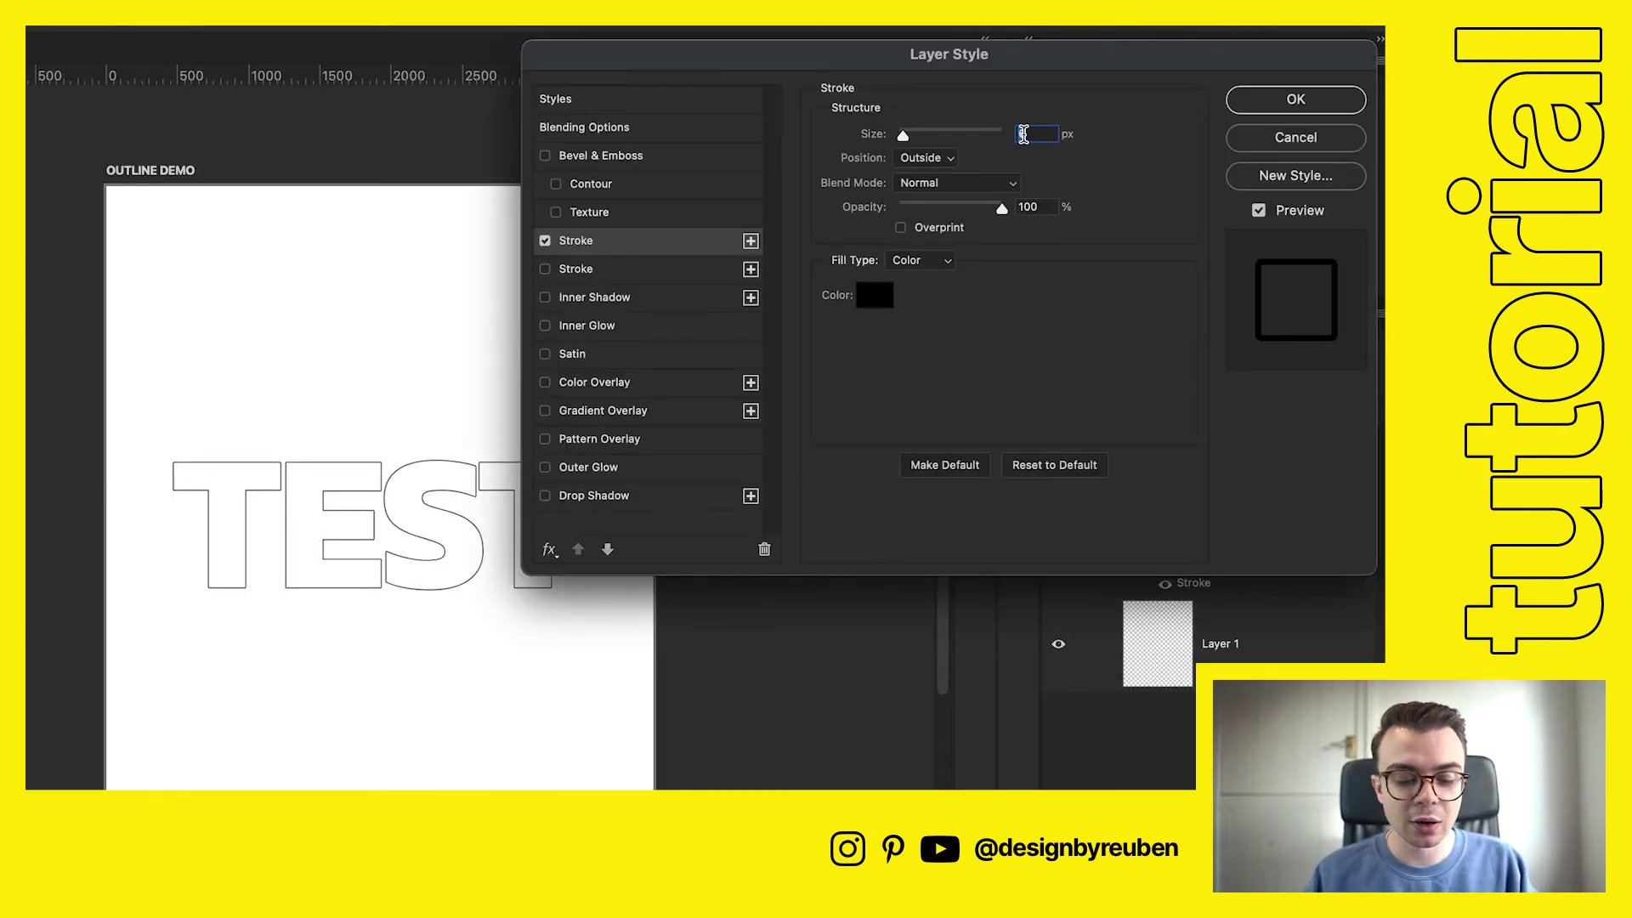
pyautogui.write('10')
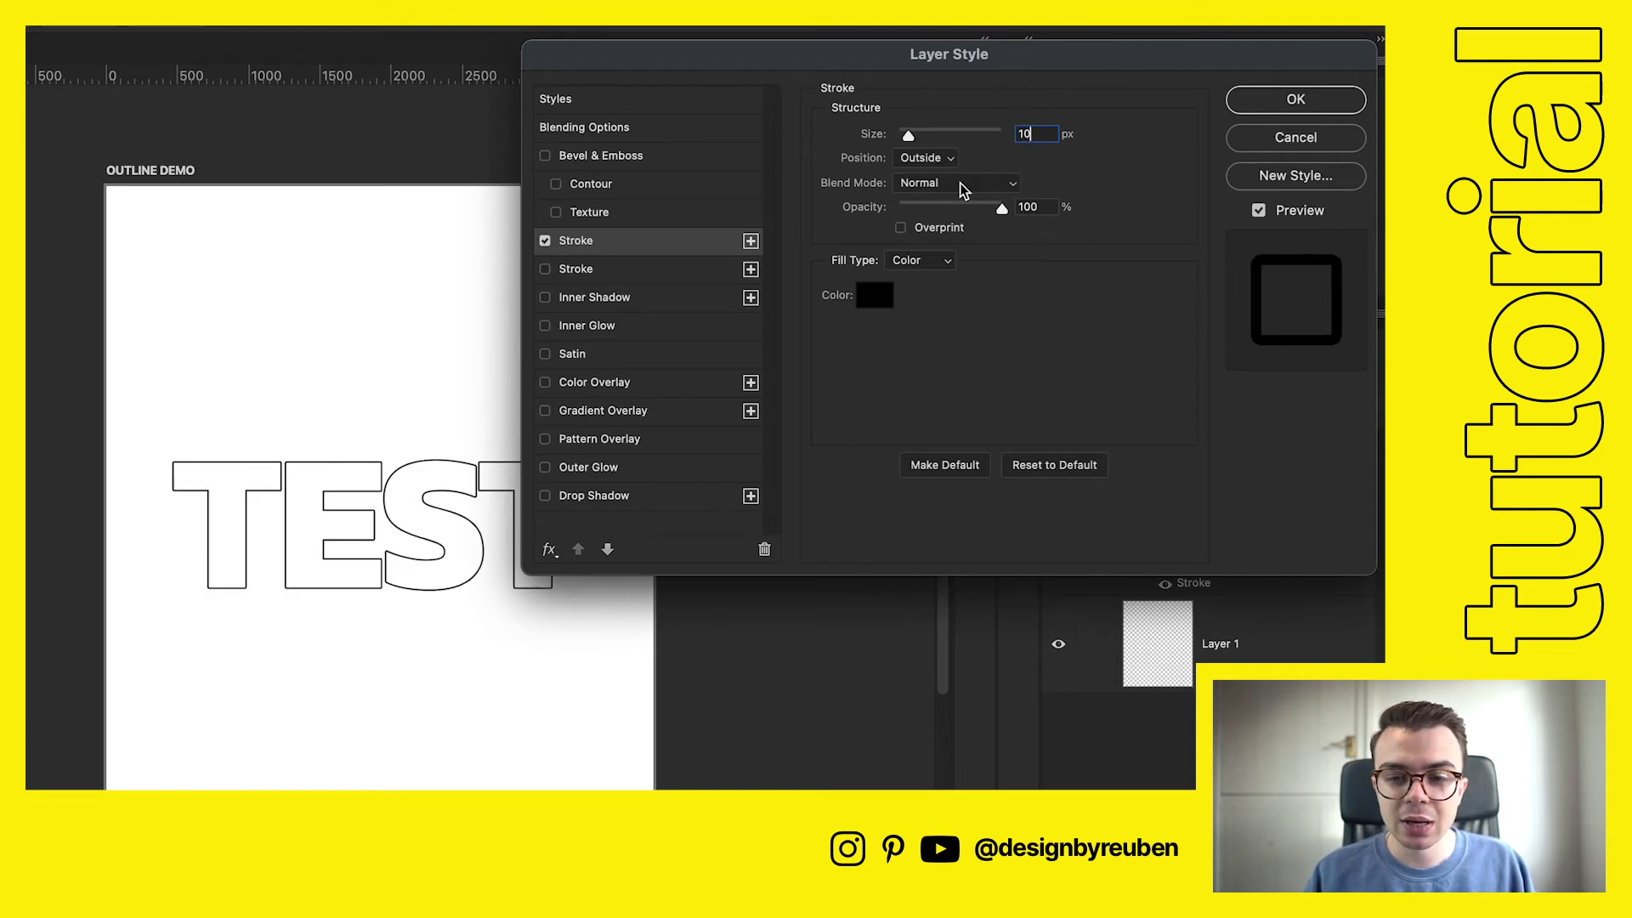
pyautogui.click(924, 158)
pyautogui.click(929, 156)
pyautogui.click(928, 176)
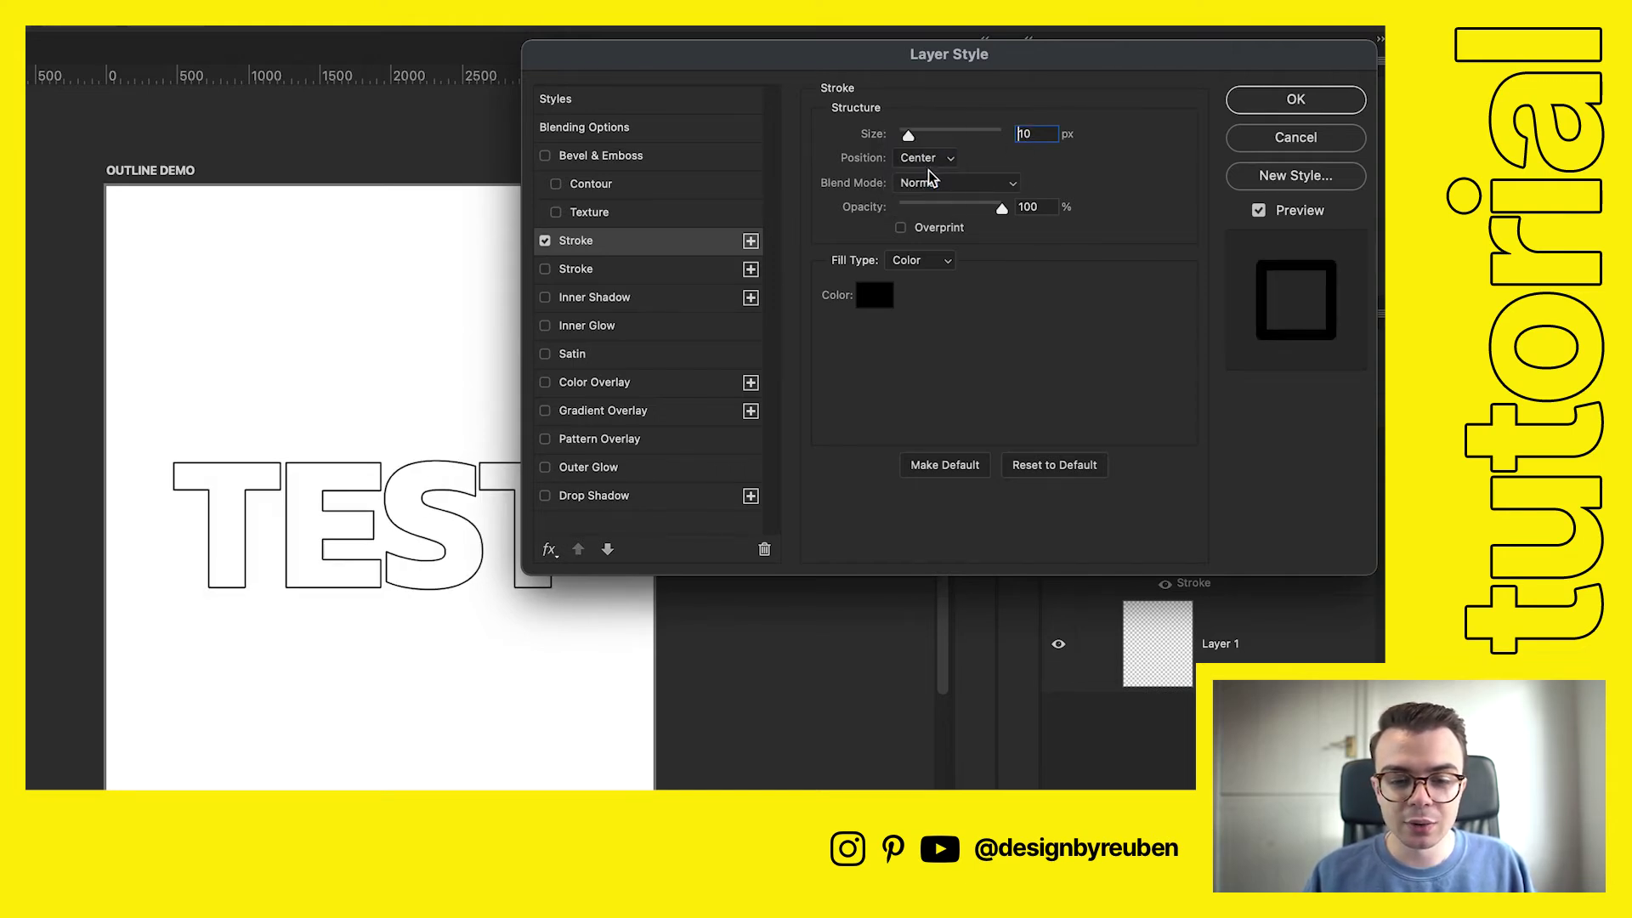
pyautogui.click(926, 158)
pyautogui.click(927, 119)
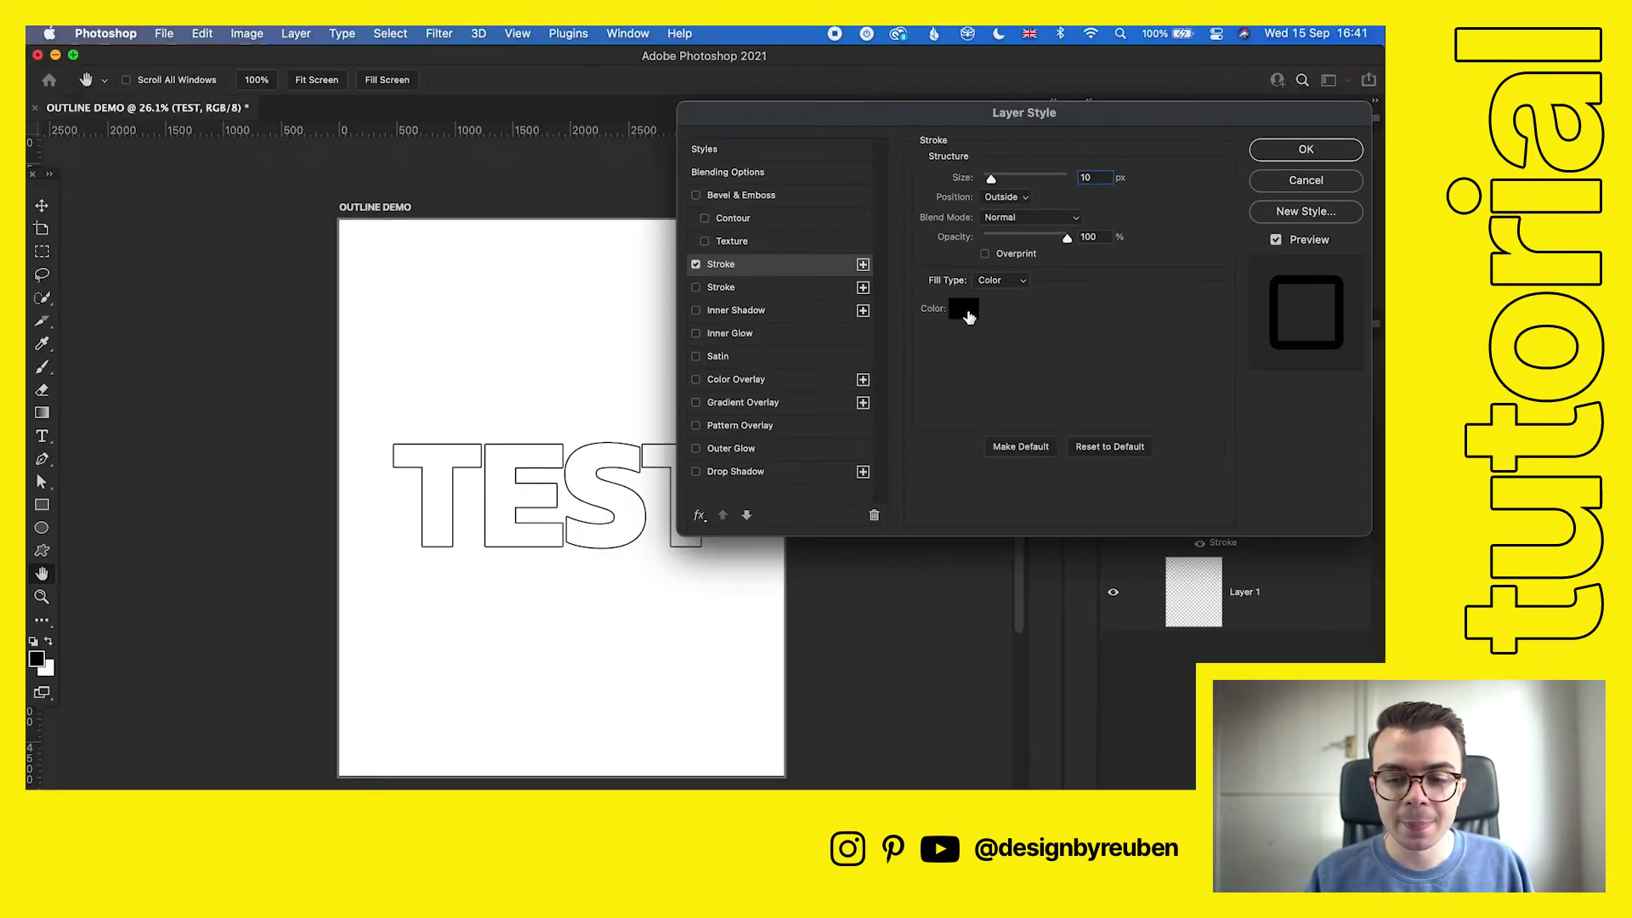
# Step: Try a green, then a magenta stroke colour
pyautogui.click(874, 295)
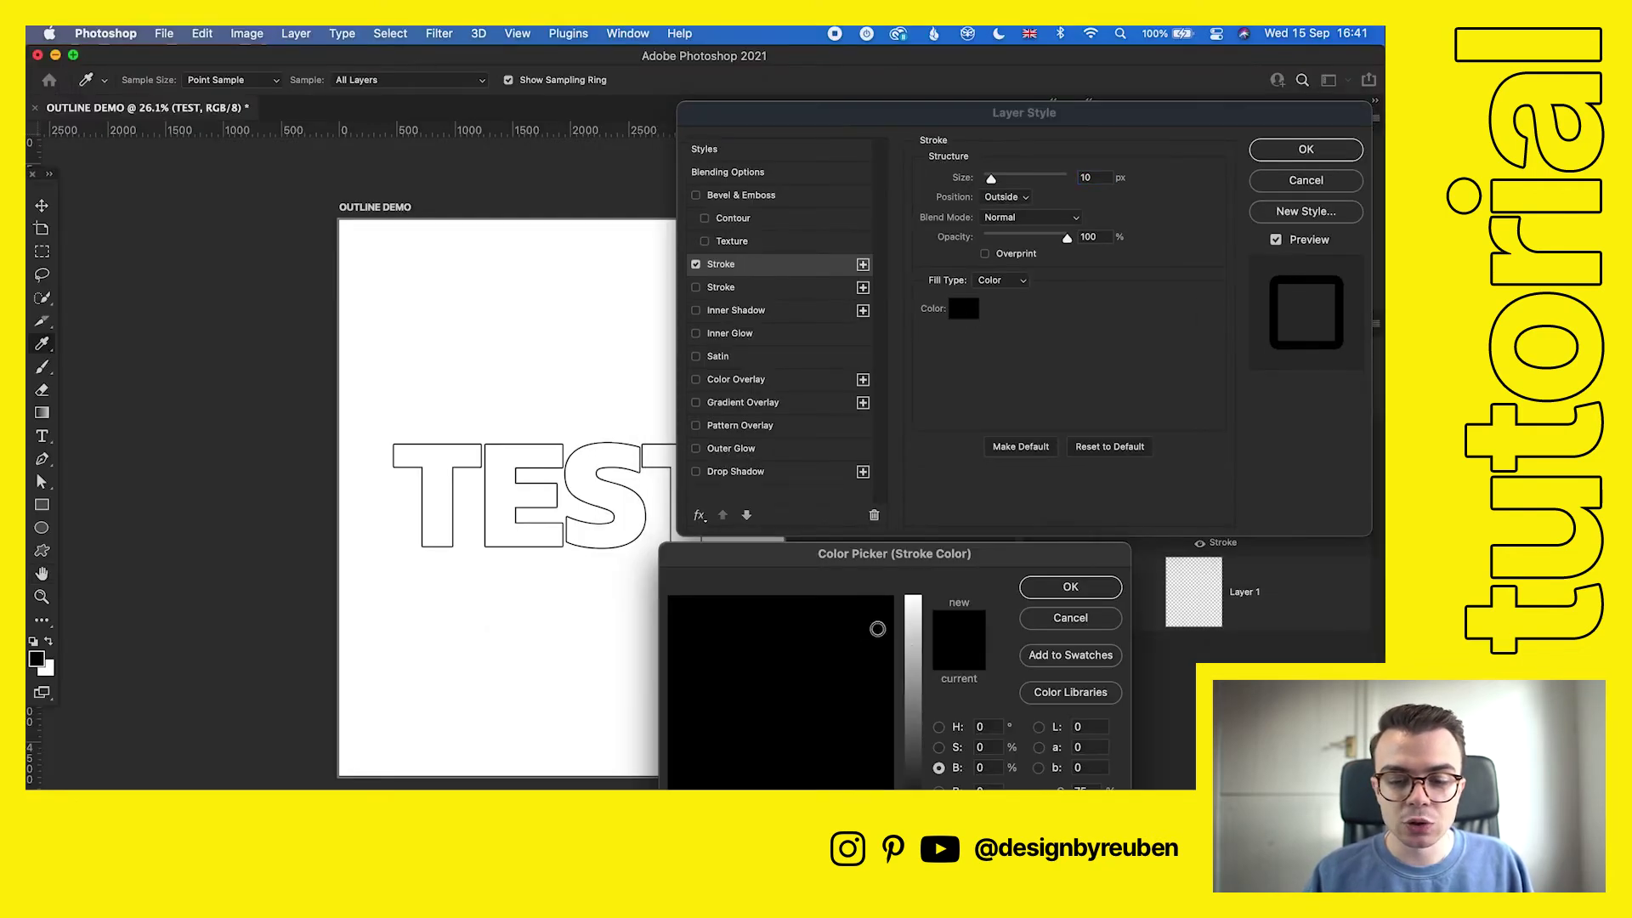
pyautogui.moveTo(913, 787); pyautogui.dragTo(912, 595)
pyautogui.click(769, 643)
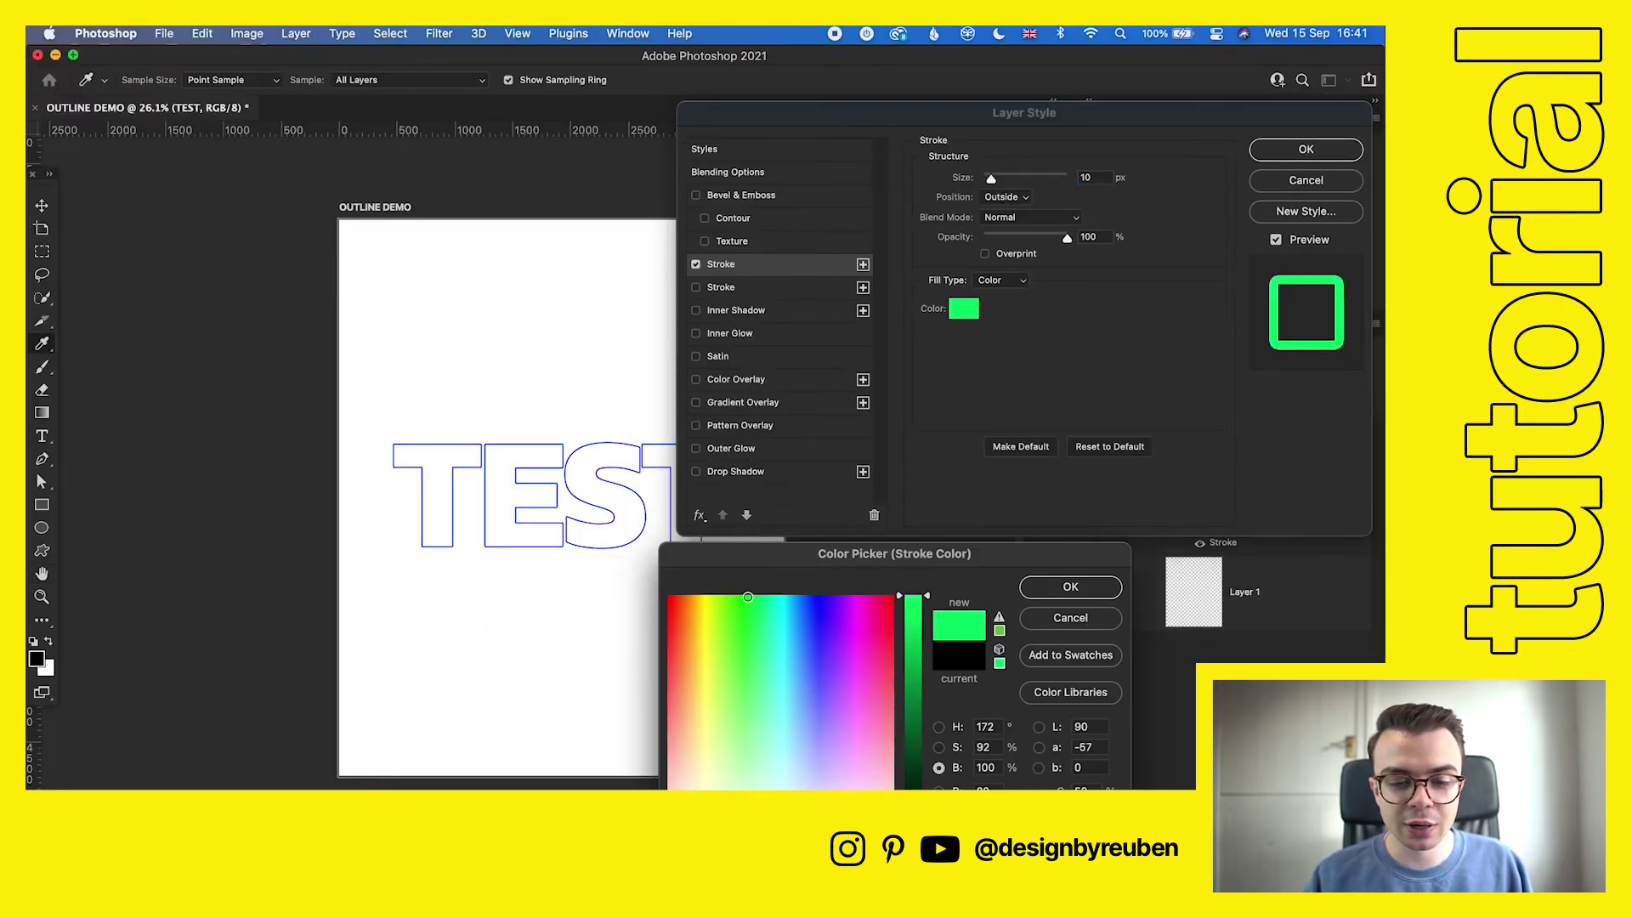
pyautogui.moveTo(769, 643)
pyautogui.mouseDown()
pyautogui.moveTo(823, 677)
pyautogui.moveTo(858, 658)
pyautogui.mouseUp()
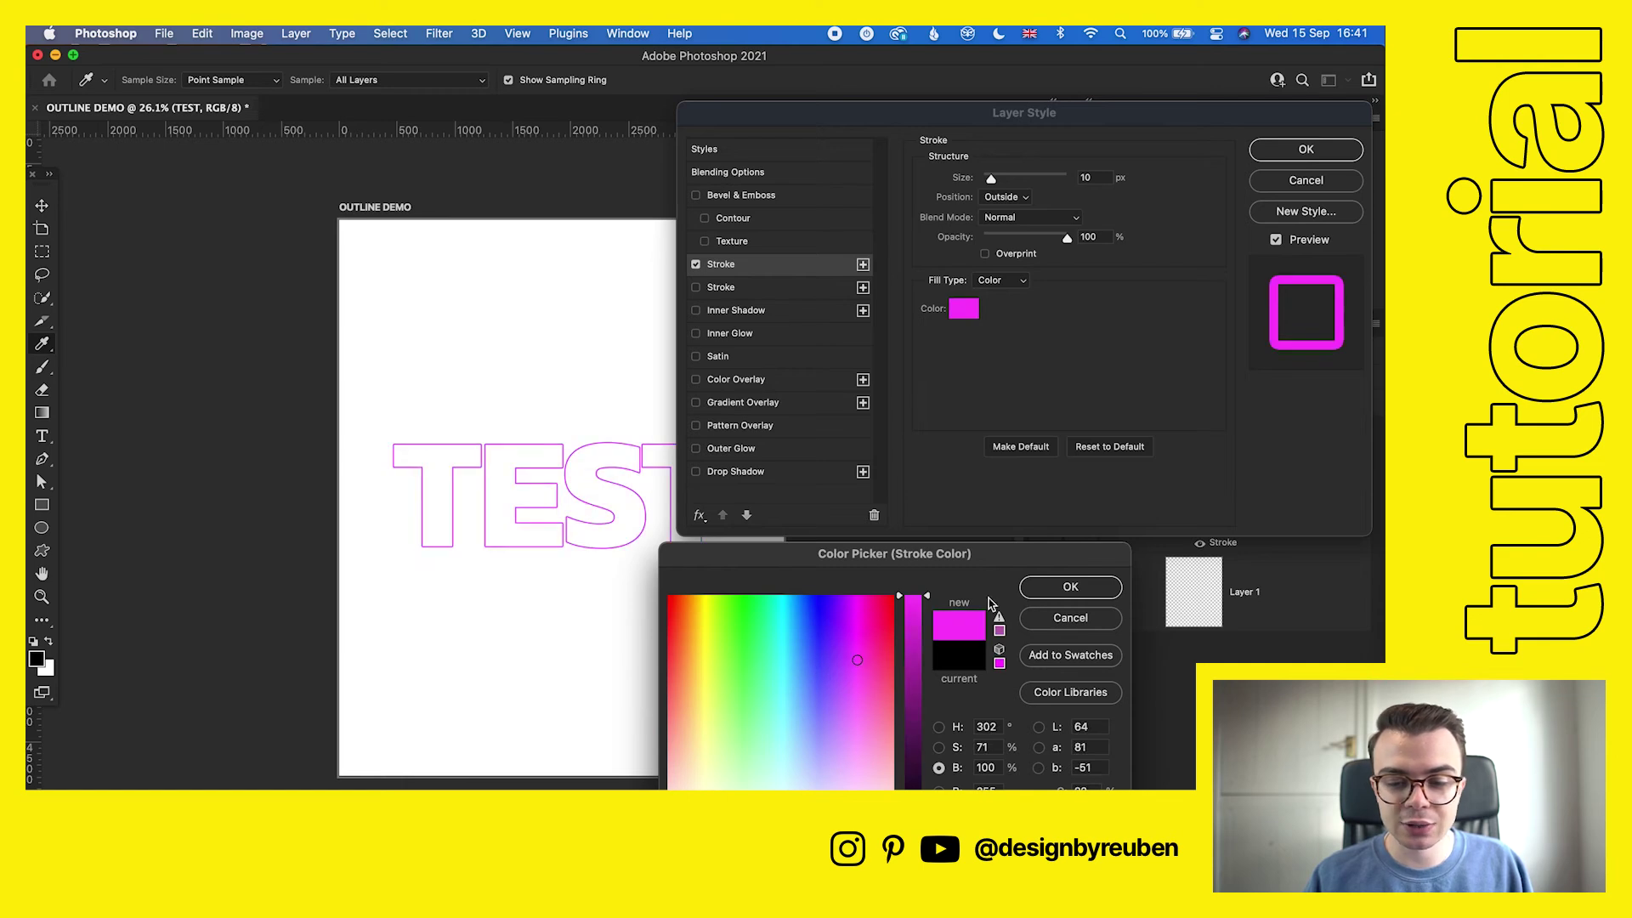
pyautogui.click(1031, 588)
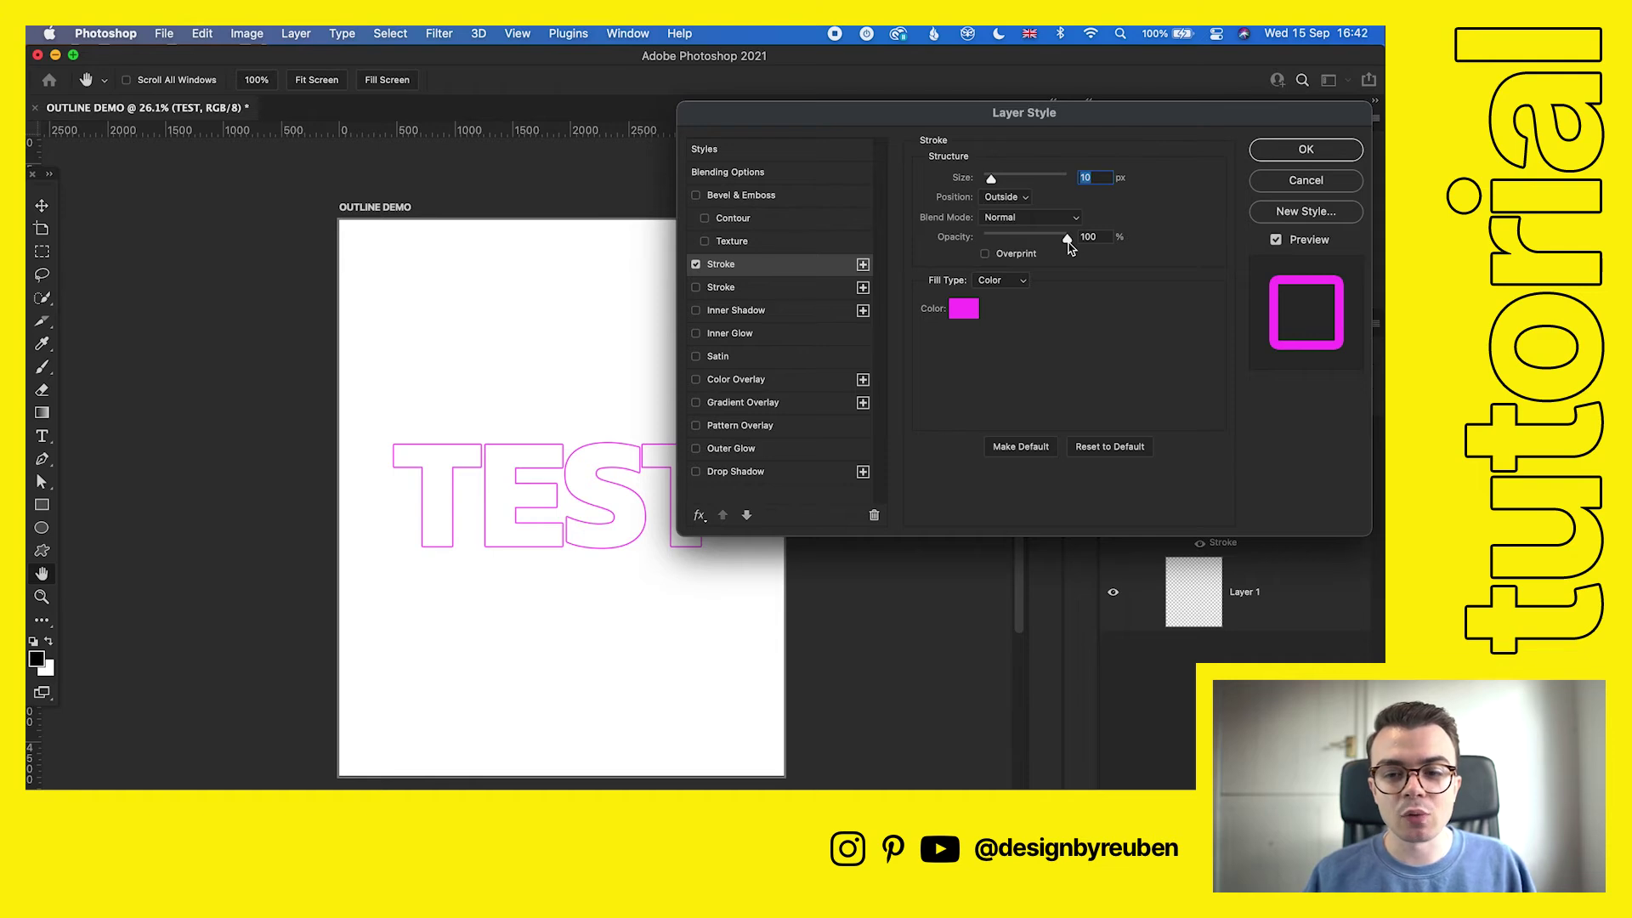
# Step: Try Dissolve blend at 61% opacity, then restore Normal, 100% opacity and black
pyautogui.click(1031, 217)
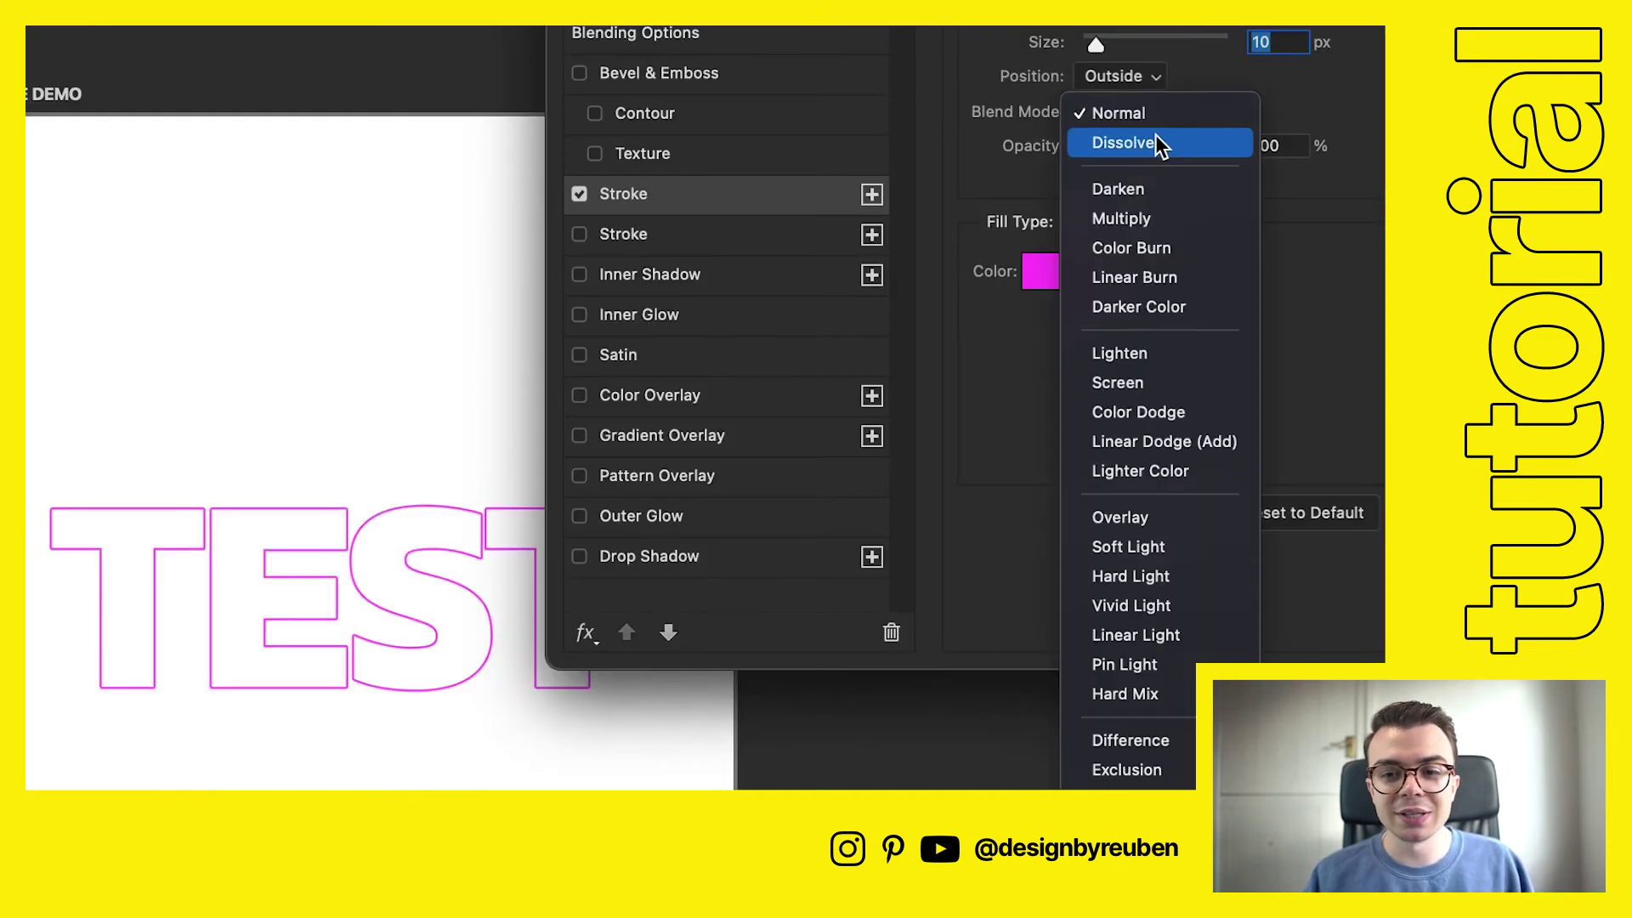
pyautogui.click(1155, 137)
pyautogui.moveTo(1166, 146); pyautogui.dragTo(1171, 150)
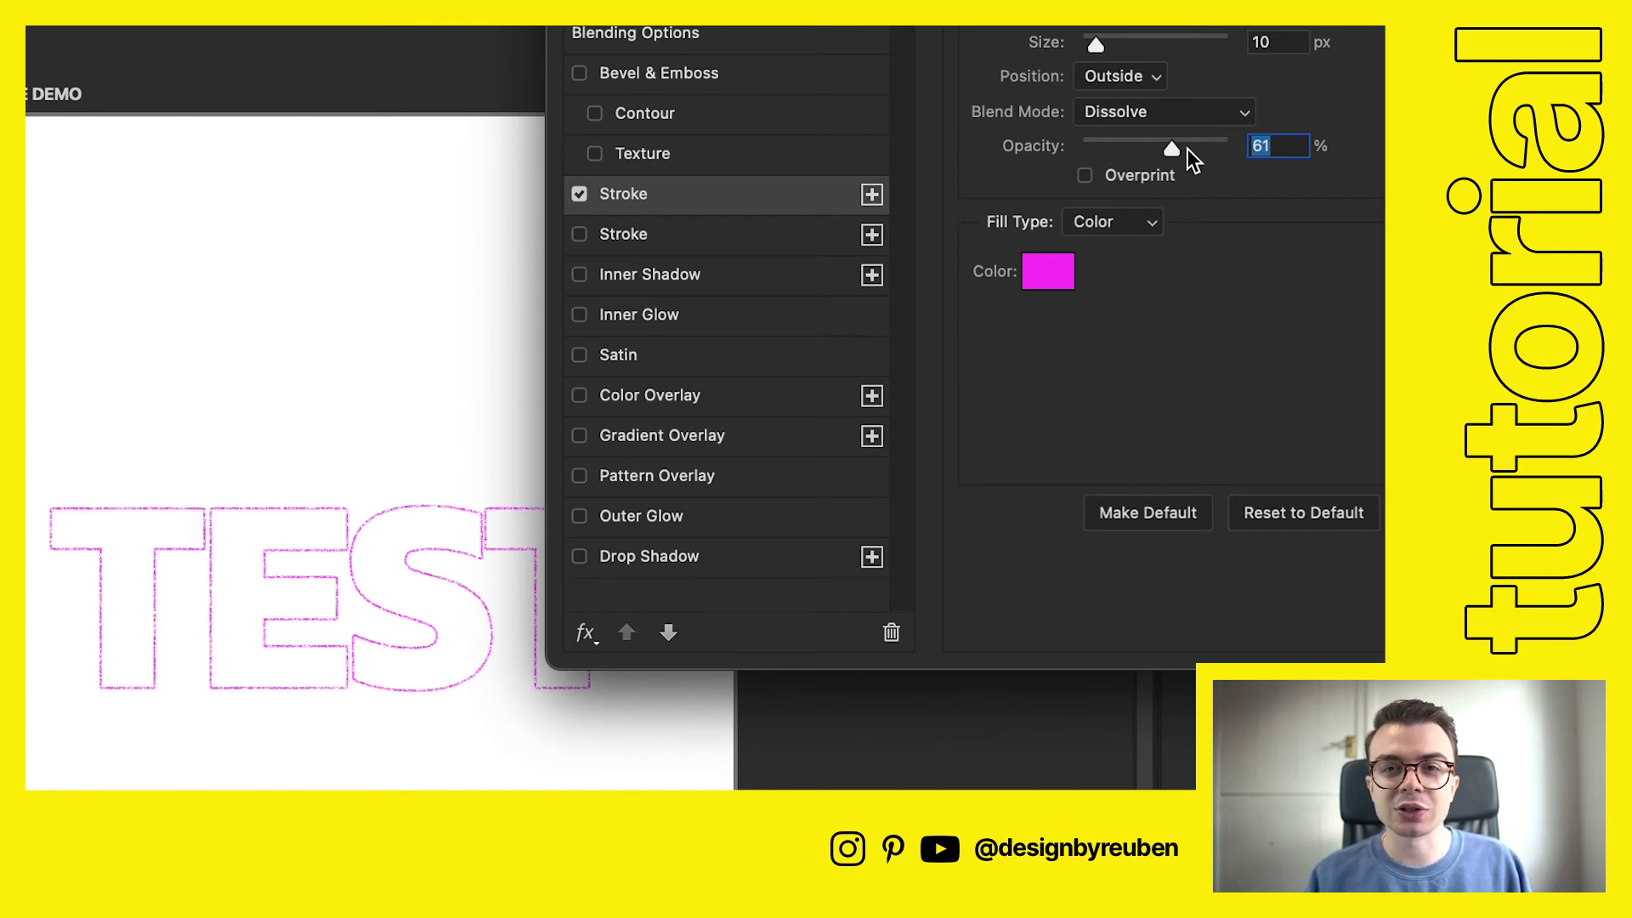
pyautogui.moveTo(1186, 150); pyautogui.dragTo(1234, 150)
pyautogui.click(1207, 112)
pyautogui.click(1207, 85)
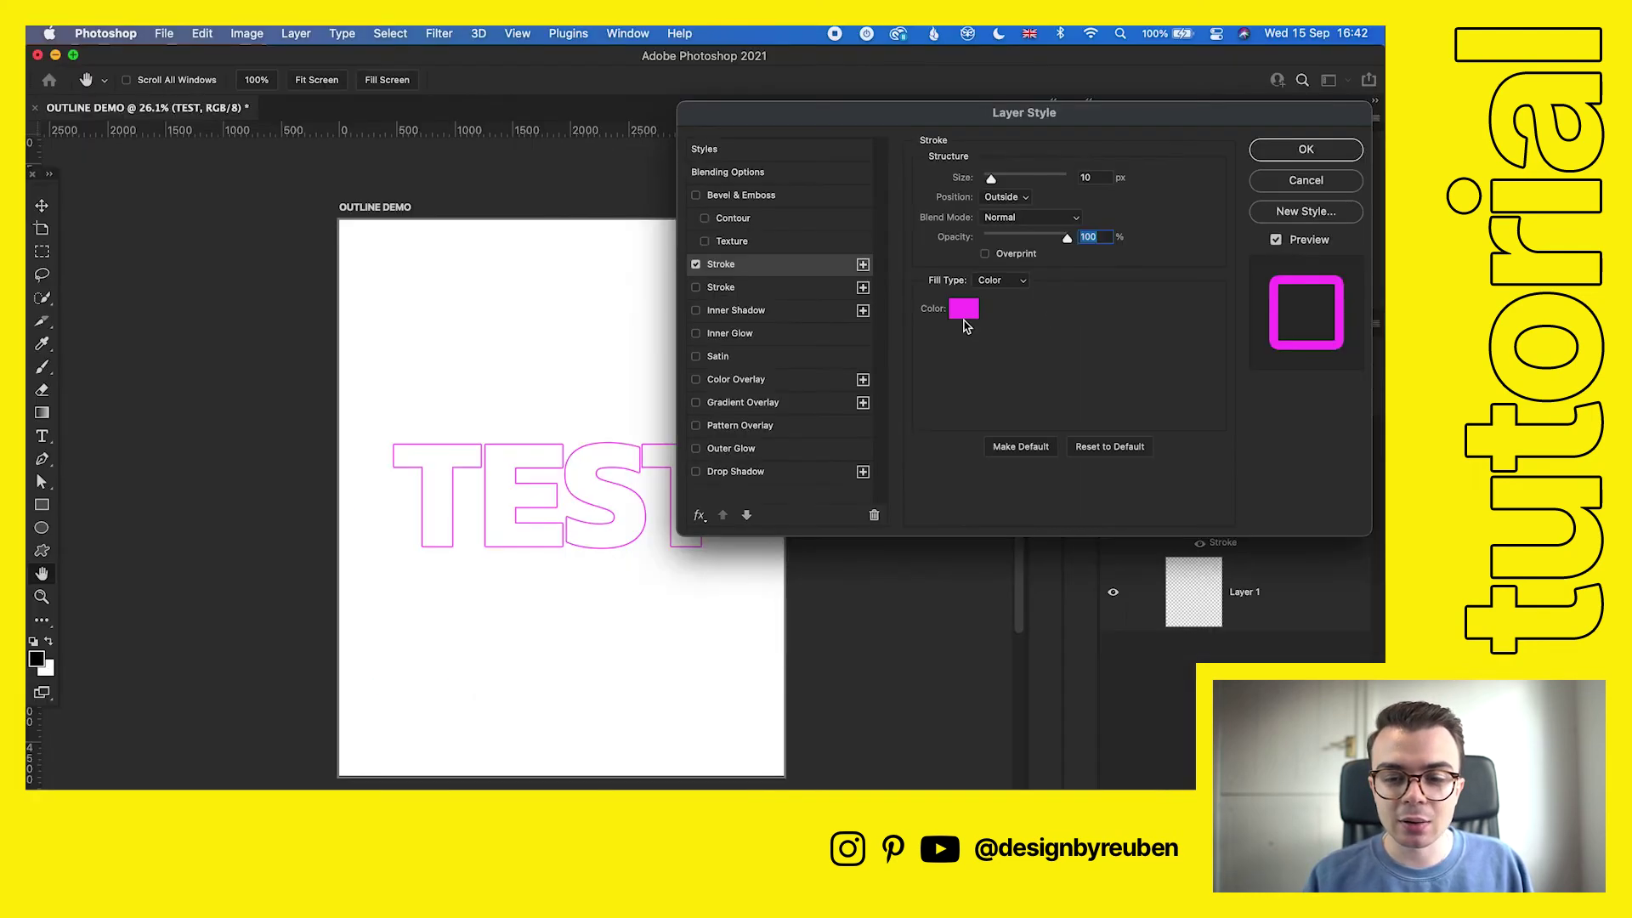
pyautogui.click(1048, 271)
pyautogui.moveTo(912, 605); pyautogui.dragTo(912, 787)
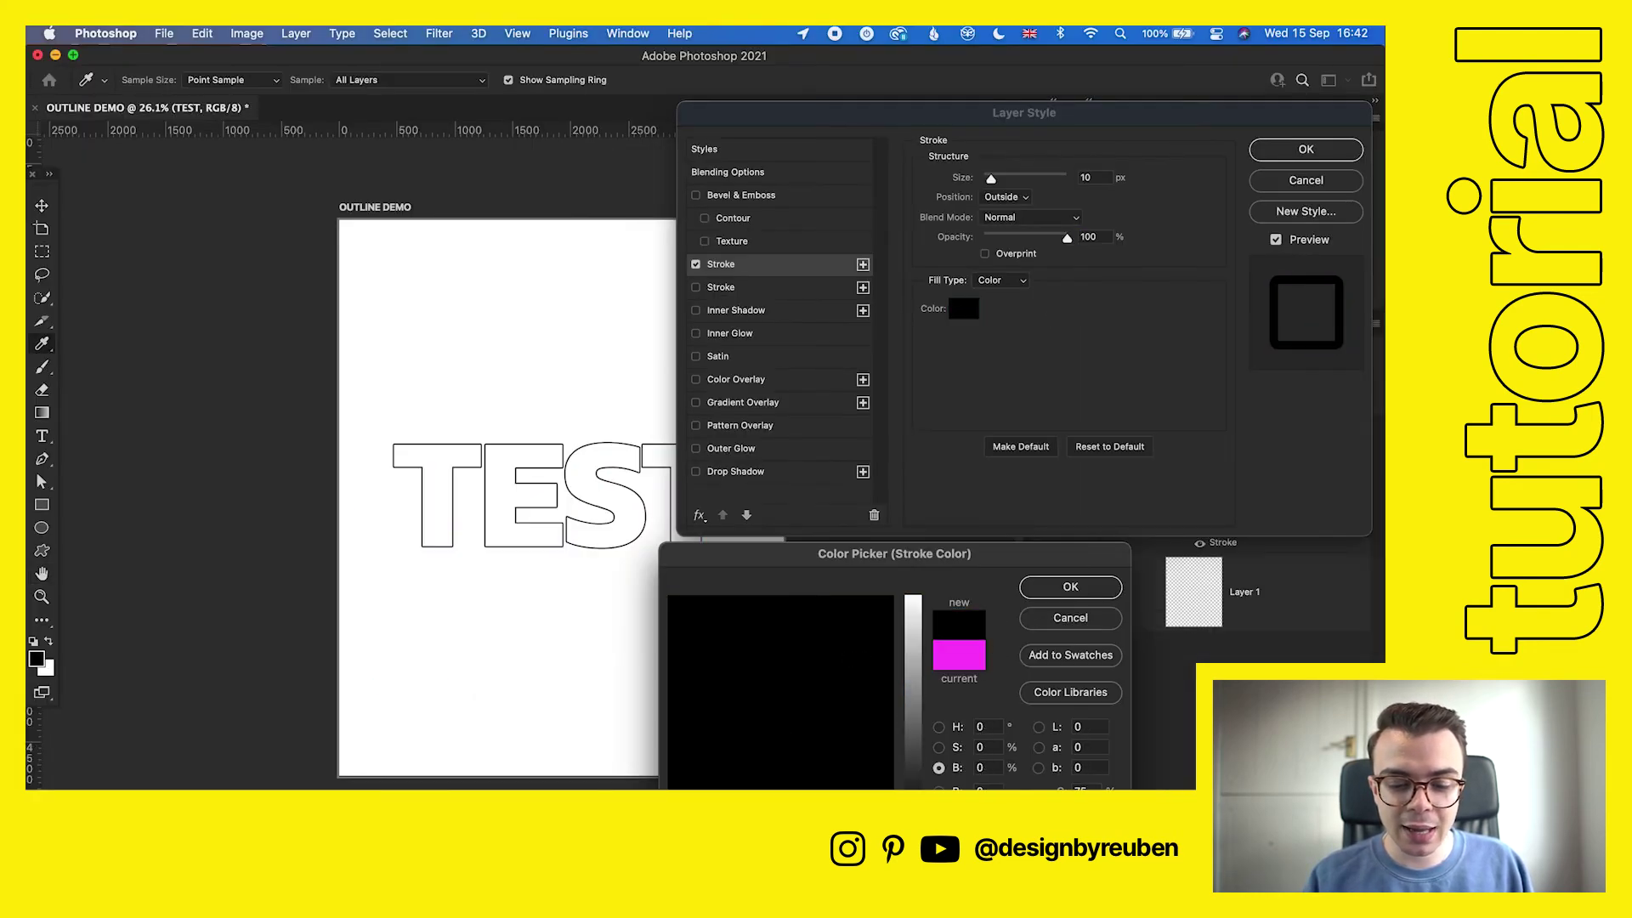
pyautogui.click(1070, 586)
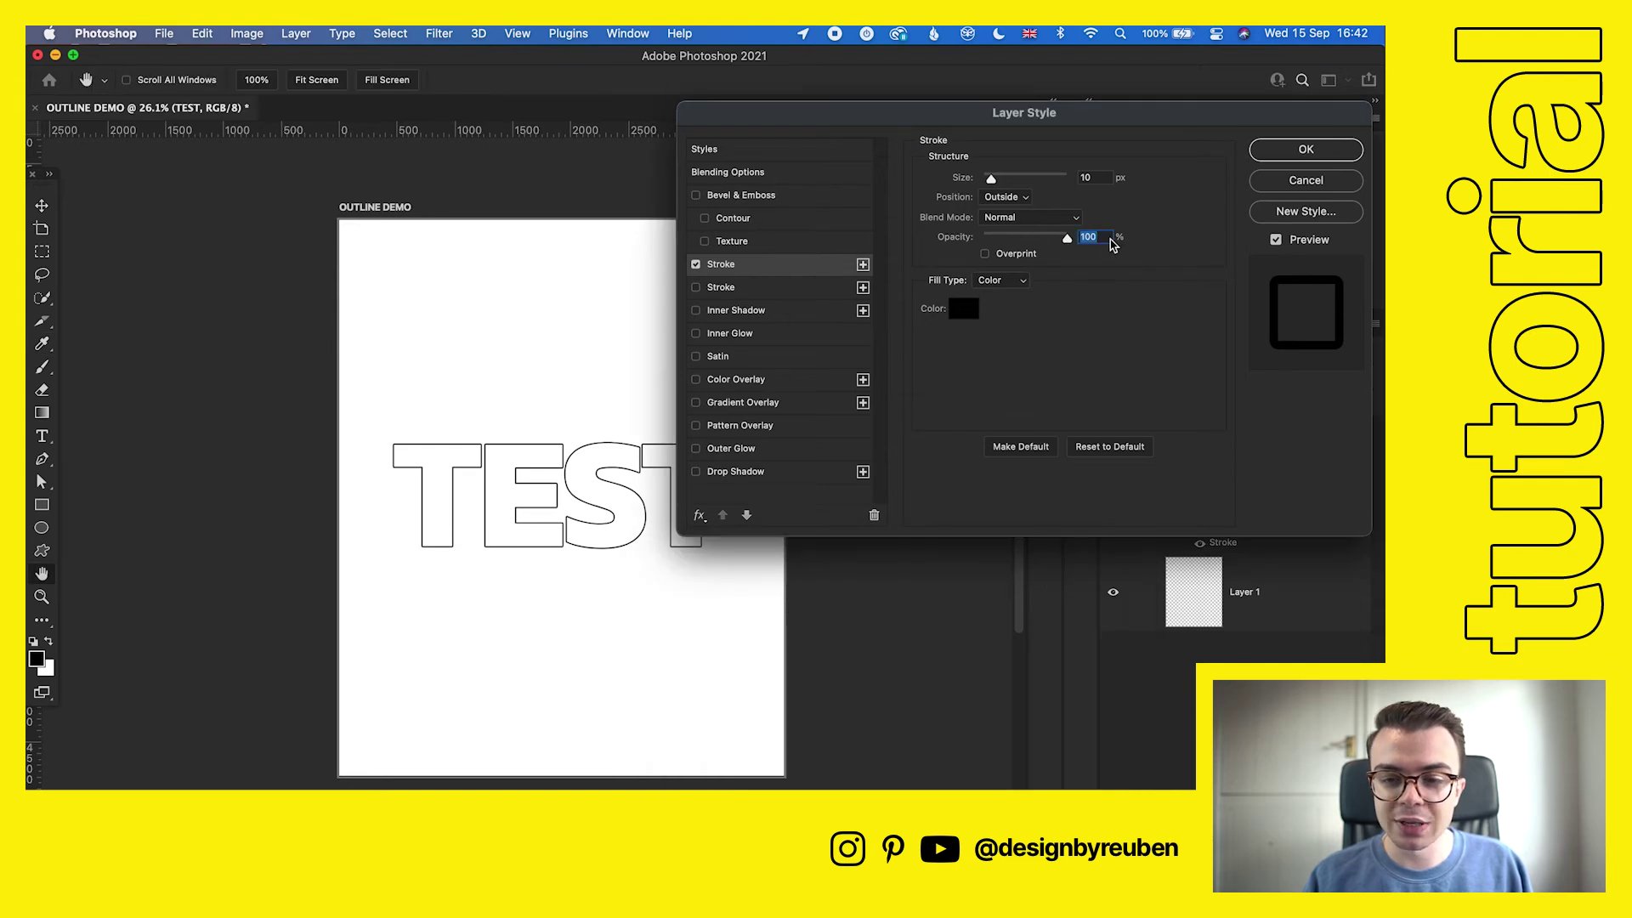
# Step: Apply the stroke style, then fill Layer 1 with a navy foreground colour
pyautogui.click(1300, 151)
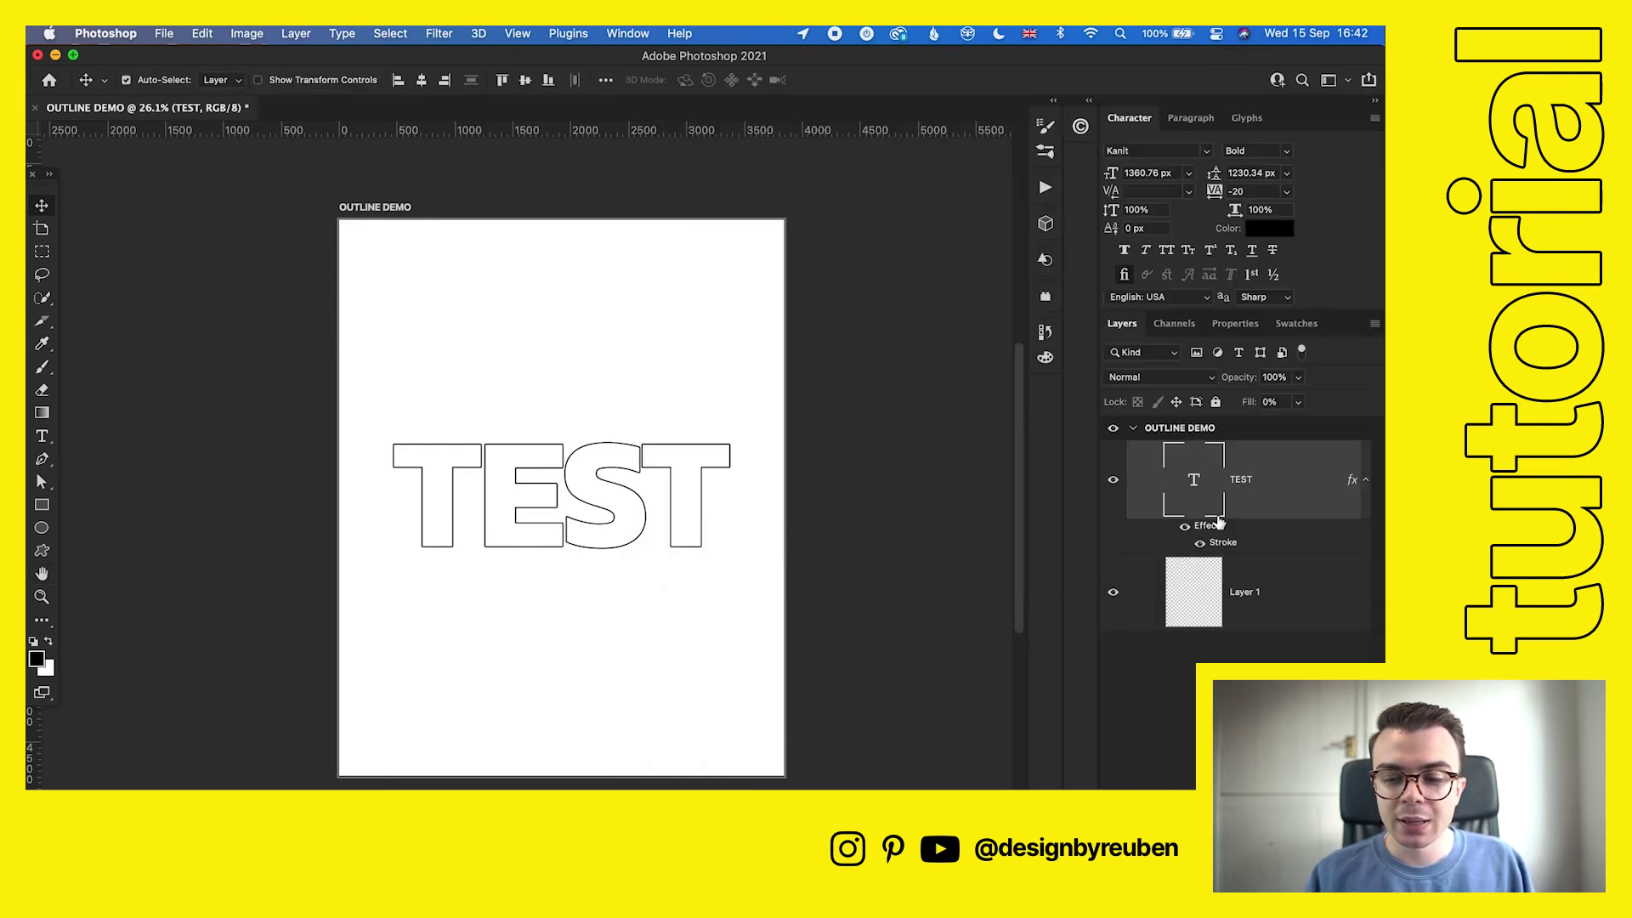
pyautogui.click(1245, 578)
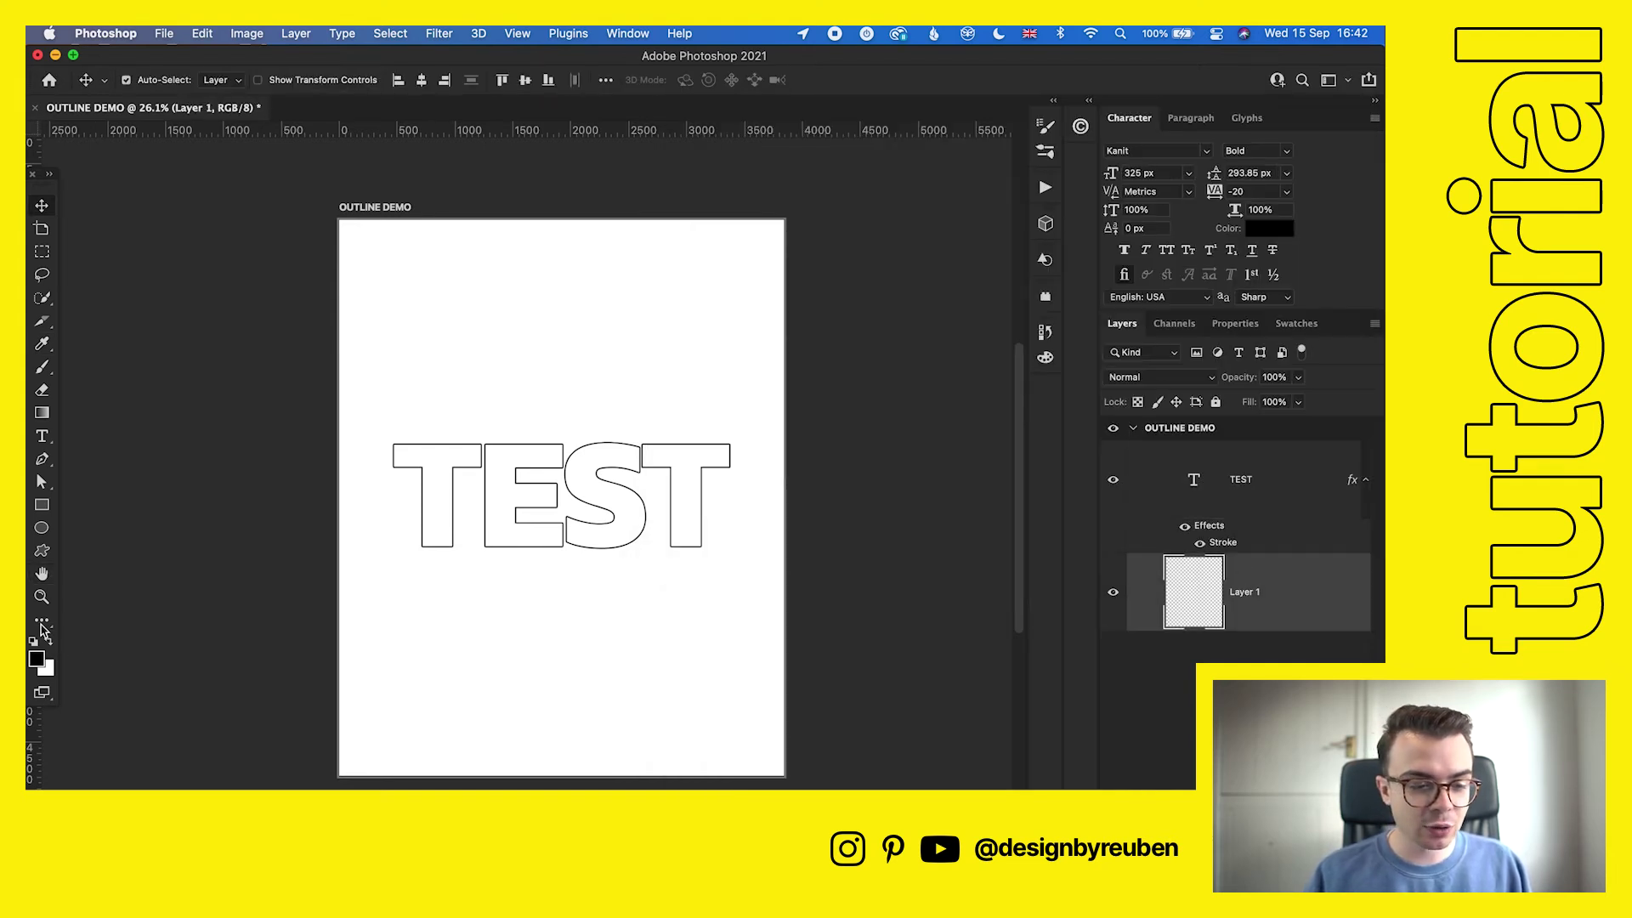
pyautogui.press('i')
pyautogui.click(37, 660)
pyautogui.click(912, 646)
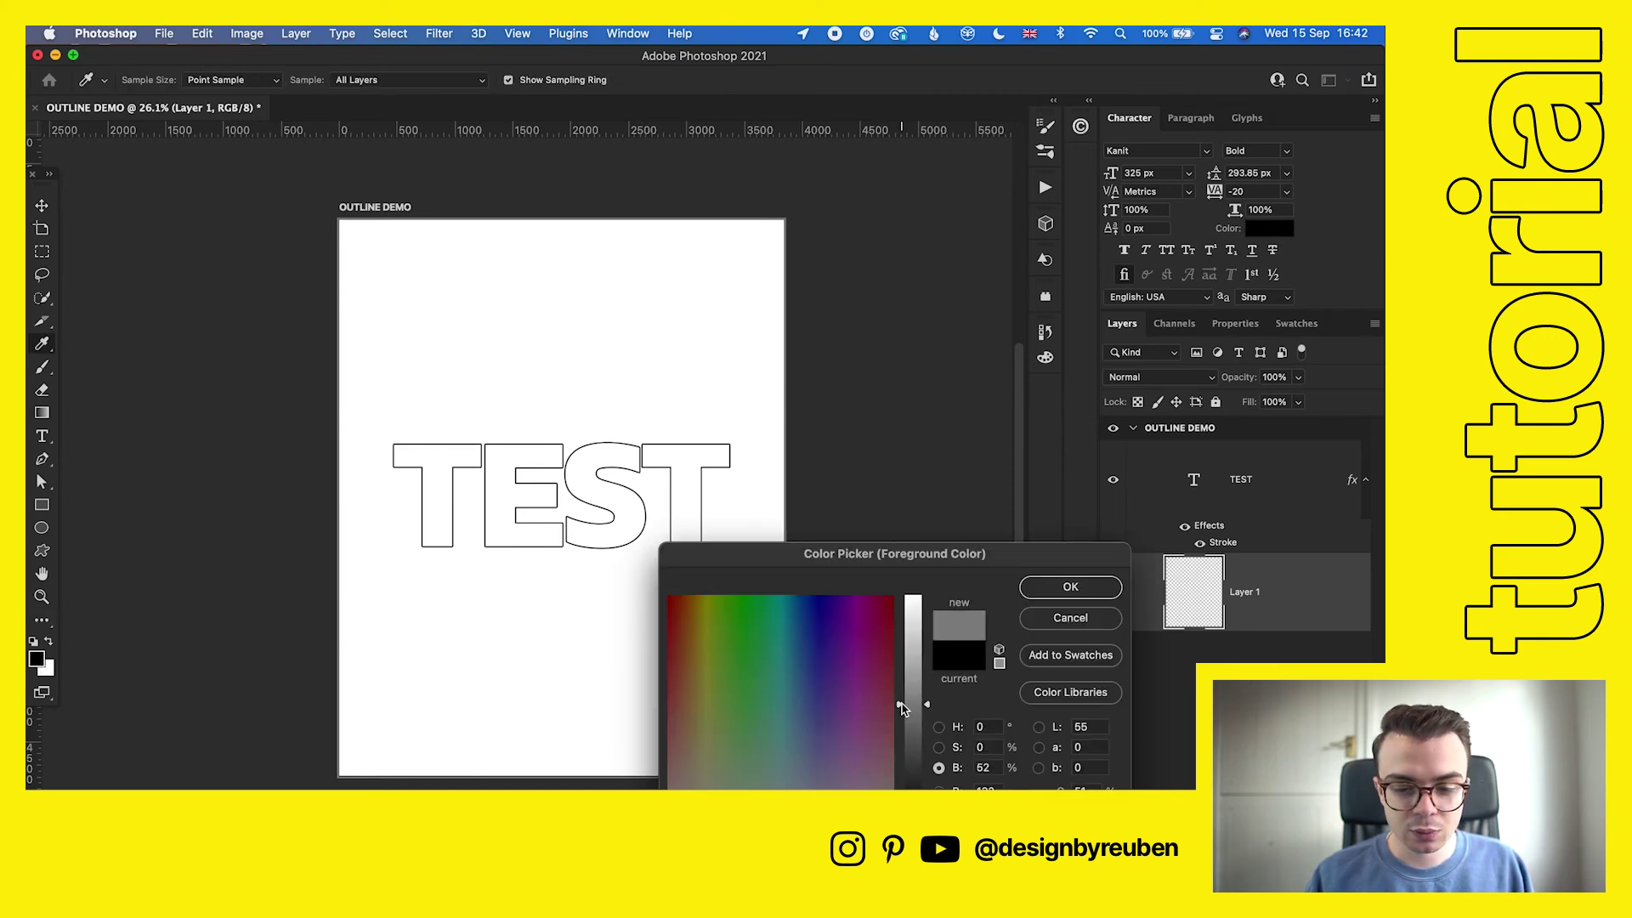
pyautogui.moveTo(842, 629); pyautogui.dragTo(822, 595)
pyautogui.click(1070, 586)
pyautogui.press('g')
pyautogui.click(690, 619)
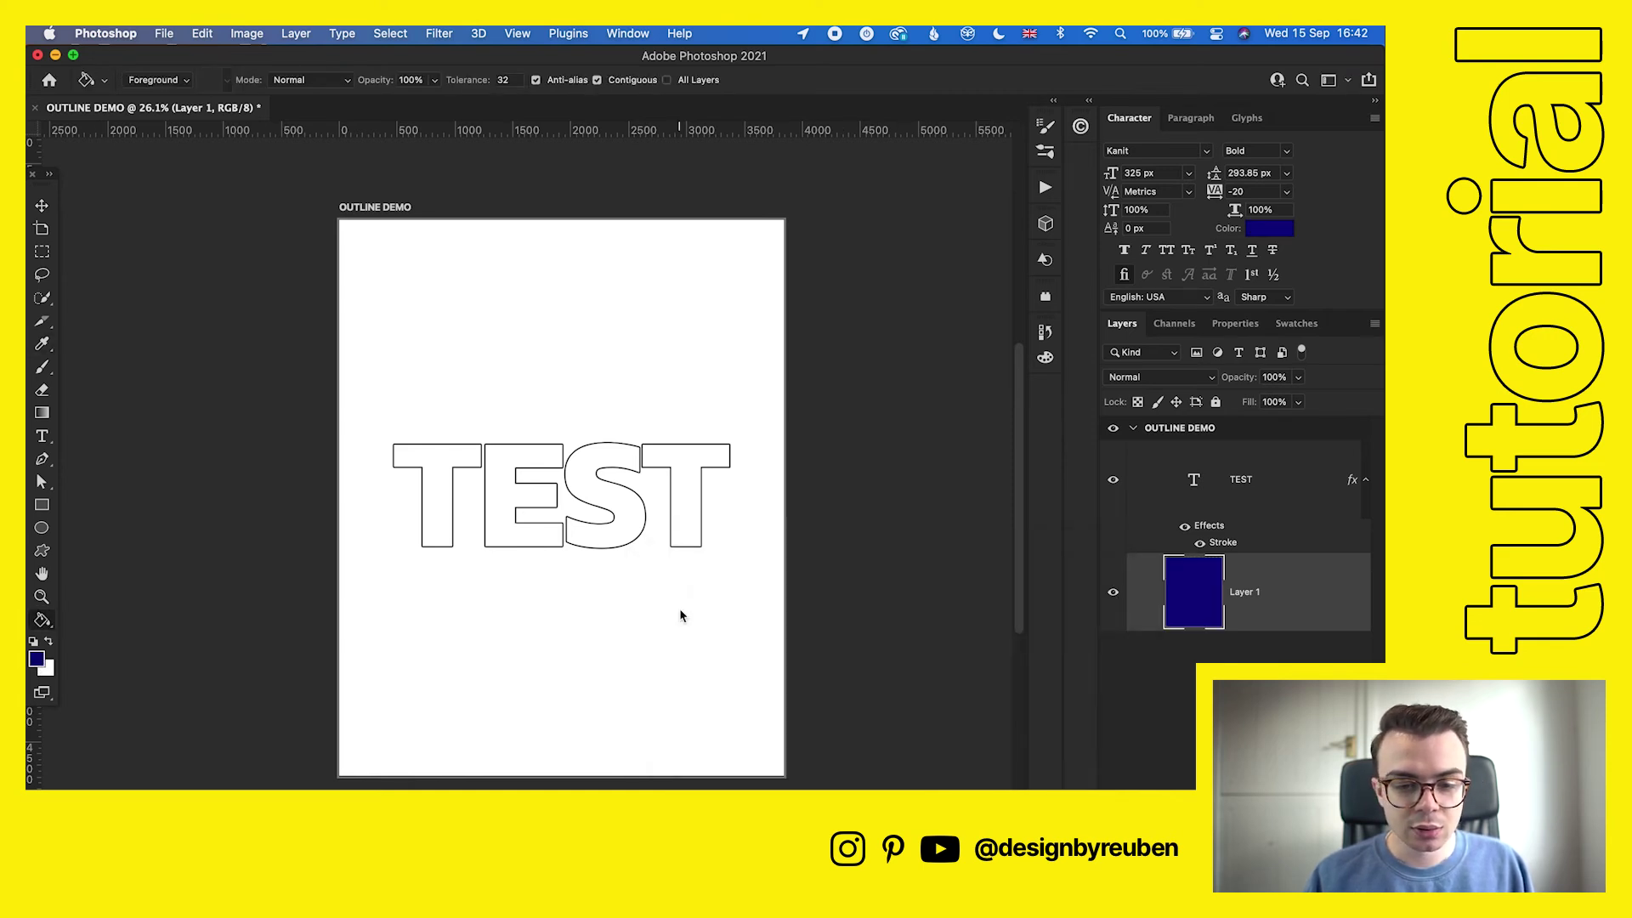
# Step: Refill Layer 1 with a vivid purple foreground colour
pyautogui.click(36, 661)
pyautogui.moveTo(842, 599); pyautogui.dragTo(866, 567)
pyautogui.moveTo(923, 629); pyautogui.dragTo(927, 514)
pyautogui.click(1070, 586)
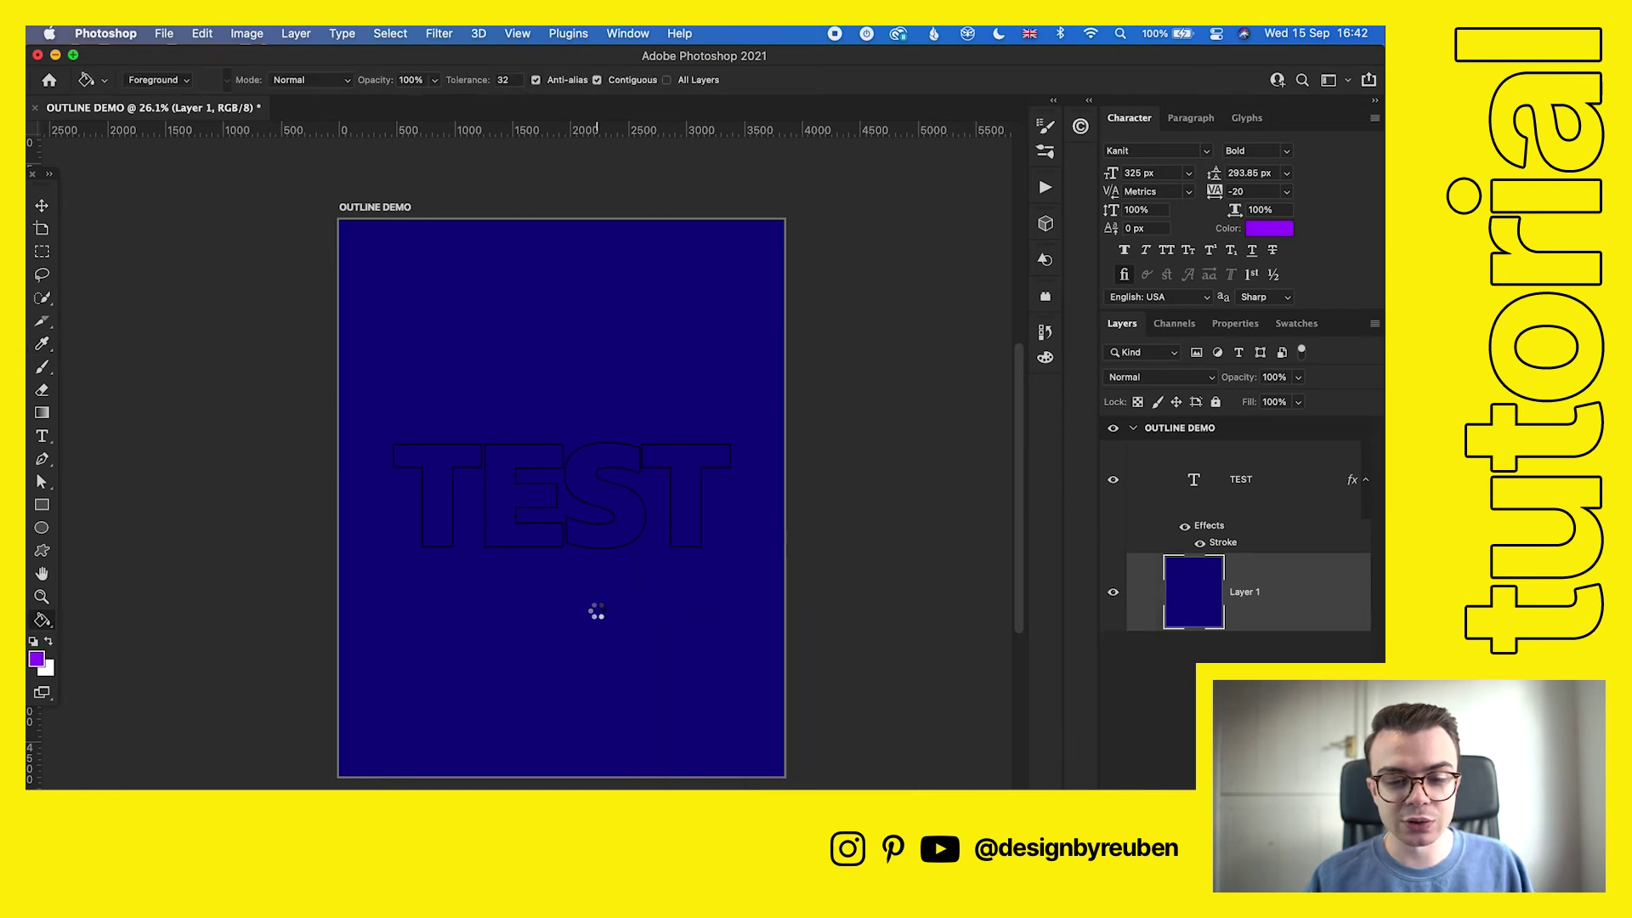
pyautogui.click(594, 608)
pyautogui.click(43, 207)
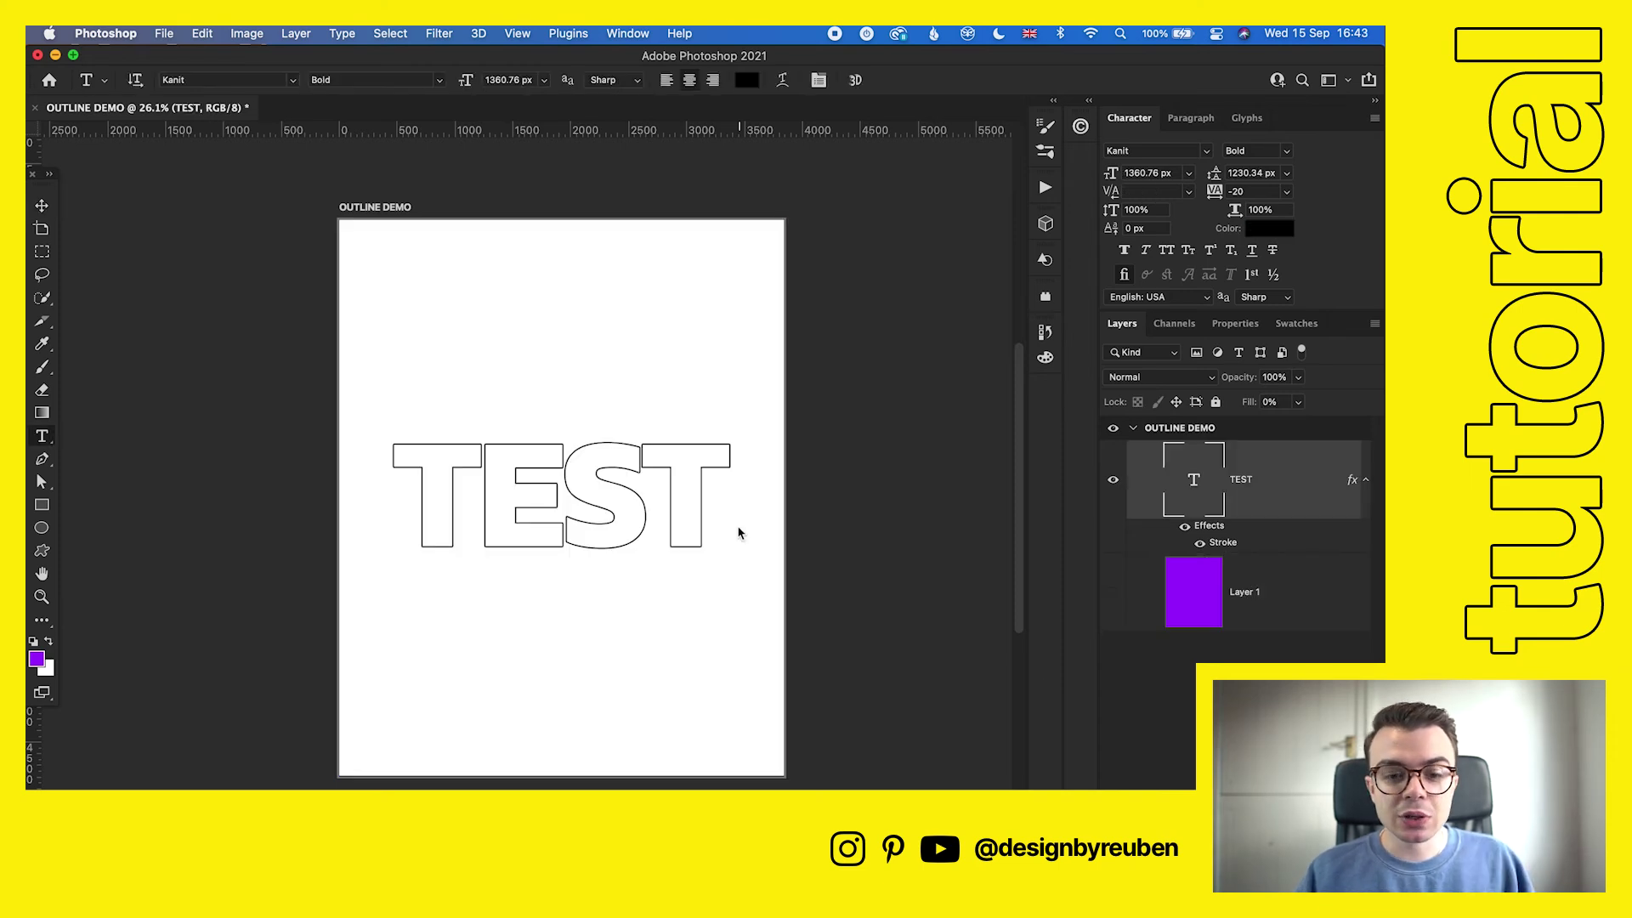
# Step: Retype the word TEST as 'Test'
pyautogui.click(680, 512)
pyautogui.press('super+a')
pyautogui.write('Test')
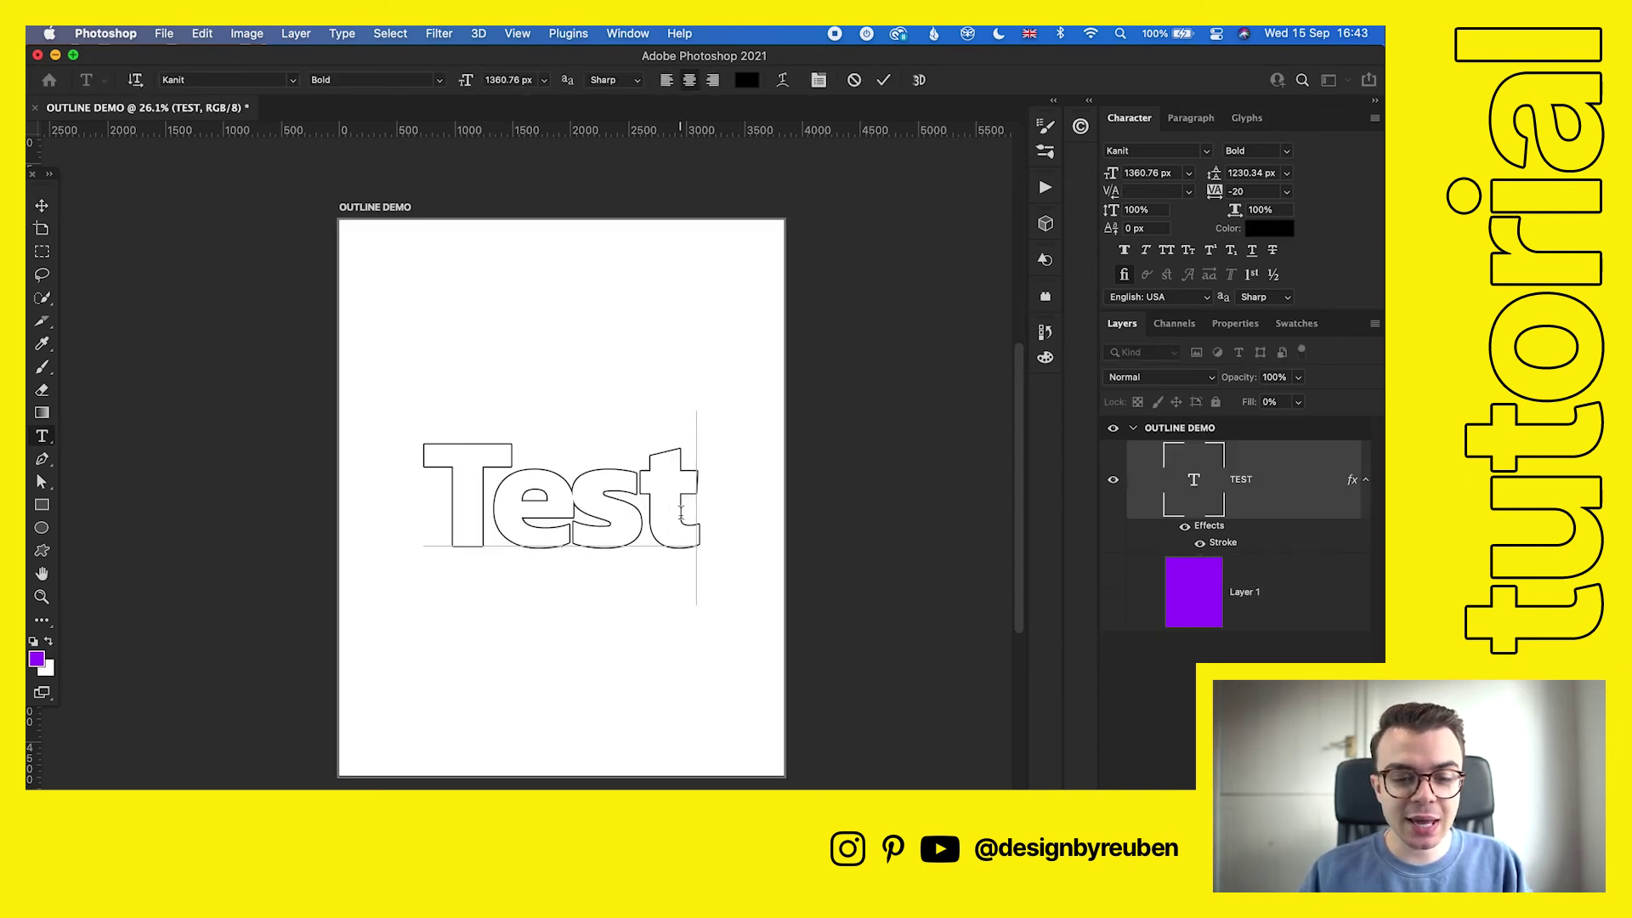
pyautogui.click(43, 206)
# Step: Change the font of 'Test' to Myriad Pro and centre it on the artboard
pyautogui.press('t')
pyautogui.doubleClick(595, 502)
pyautogui.click(1206, 152)
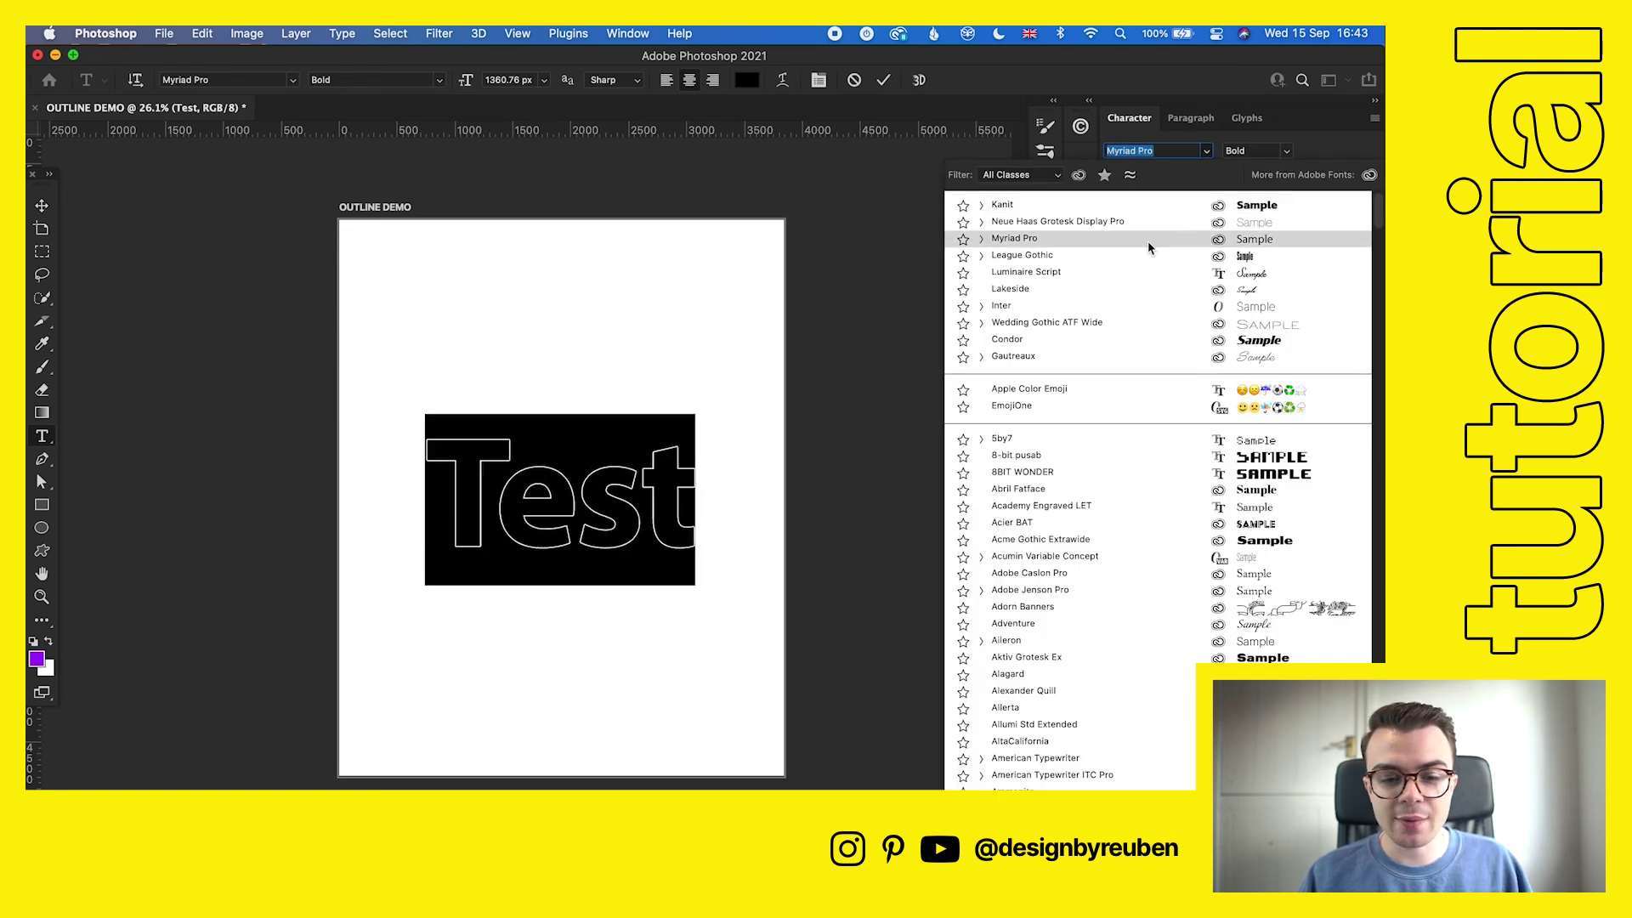
pyautogui.click(1020, 238)
pyautogui.click(43, 207)
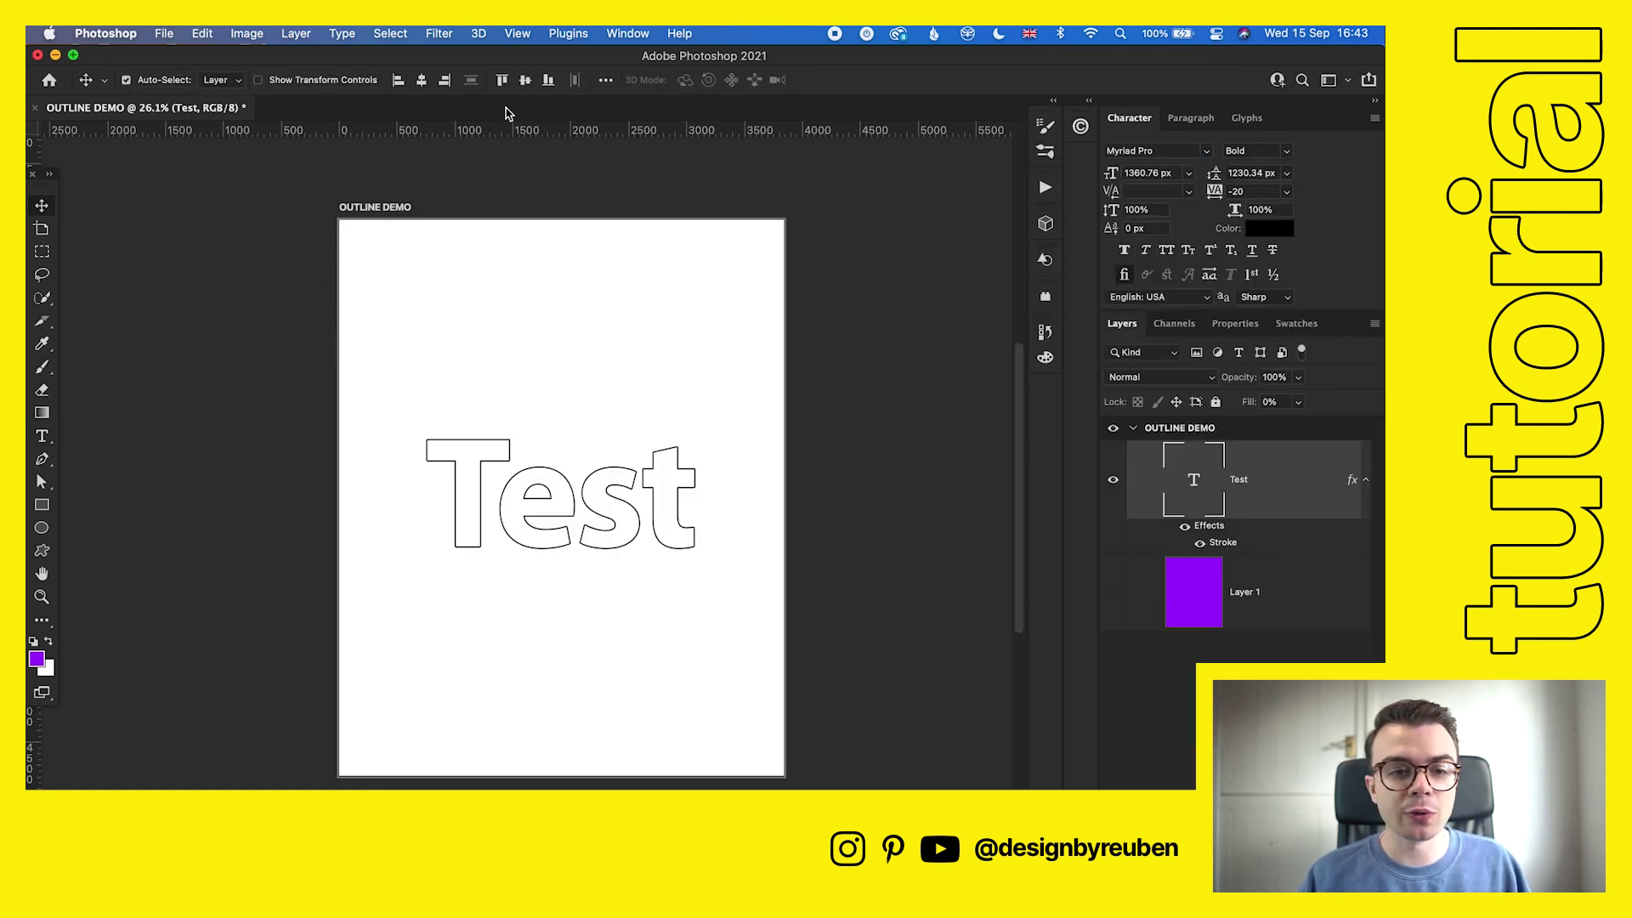
pyautogui.click(422, 80)
pyautogui.click(525, 80)
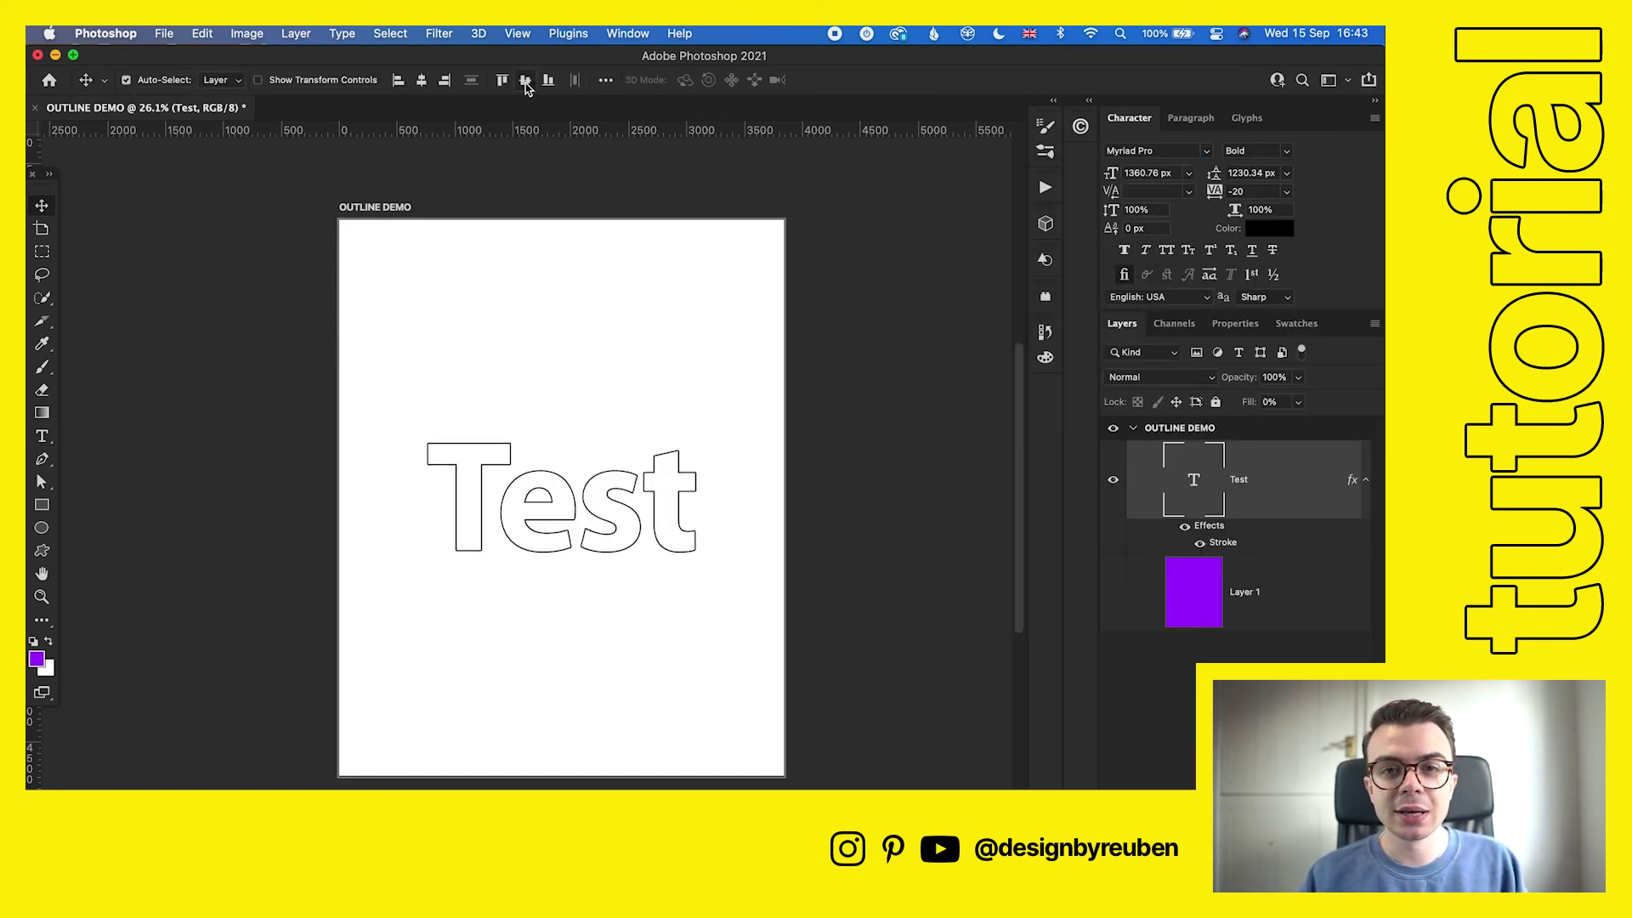